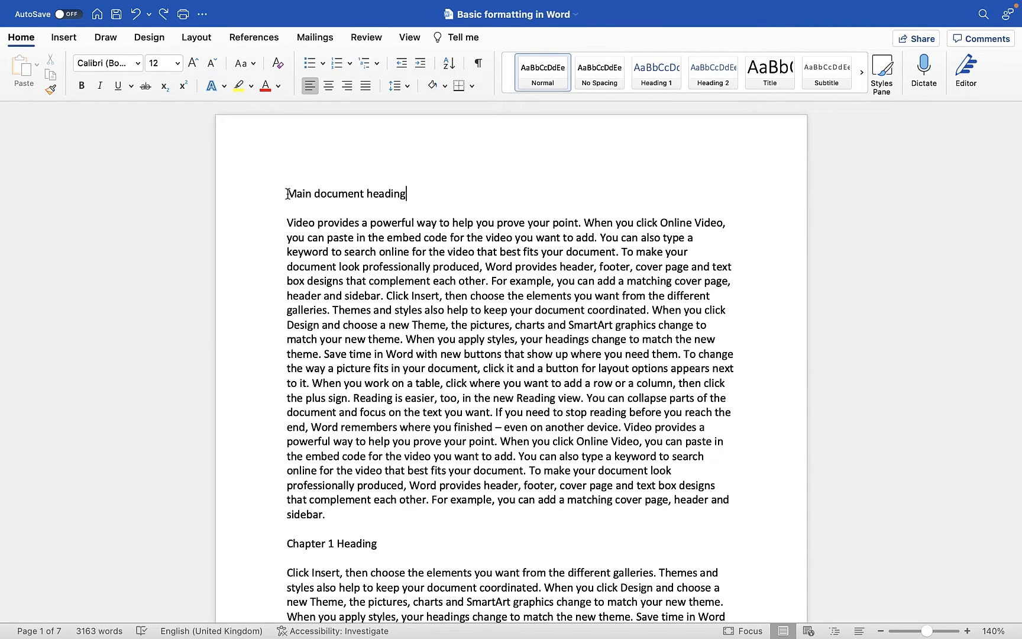
pyautogui.scroll(-2, 328, 343)
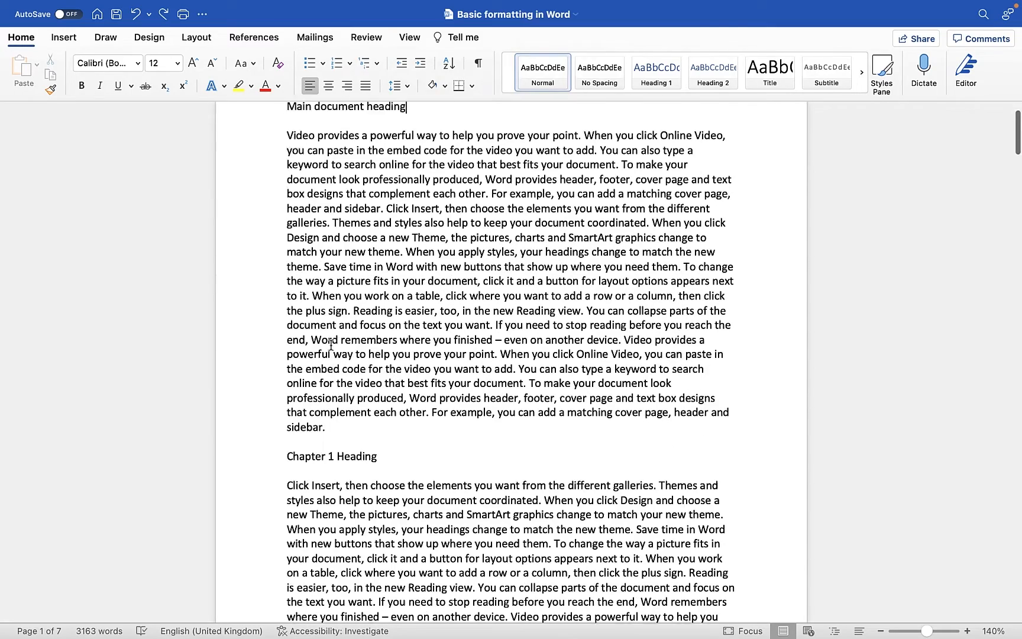
pyautogui.scroll(-3, 334, 375)
pyautogui.scroll(-5, 331, 395)
pyautogui.scroll(-10, 323, 421)
pyautogui.scroll(-5, 323, 421)
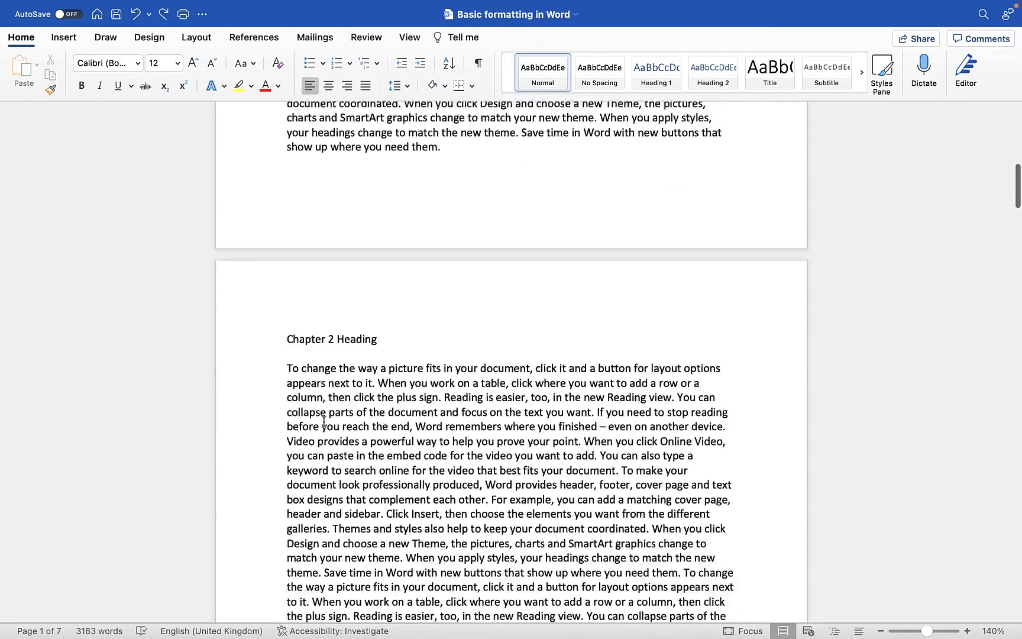
pyautogui.scroll(-2, 323, 420)
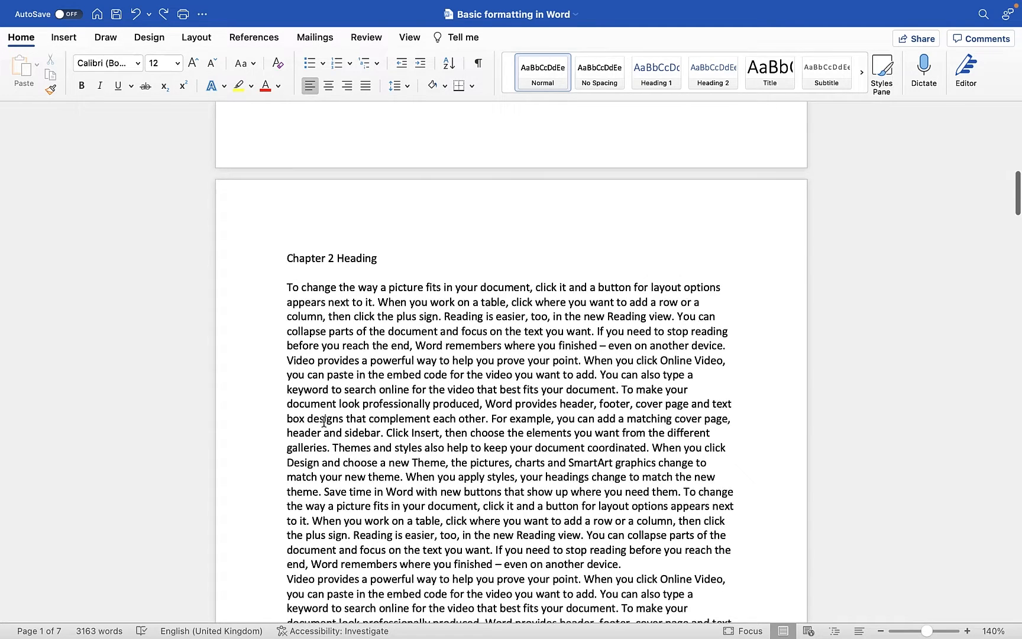
pyautogui.scroll(15, 323, 421)
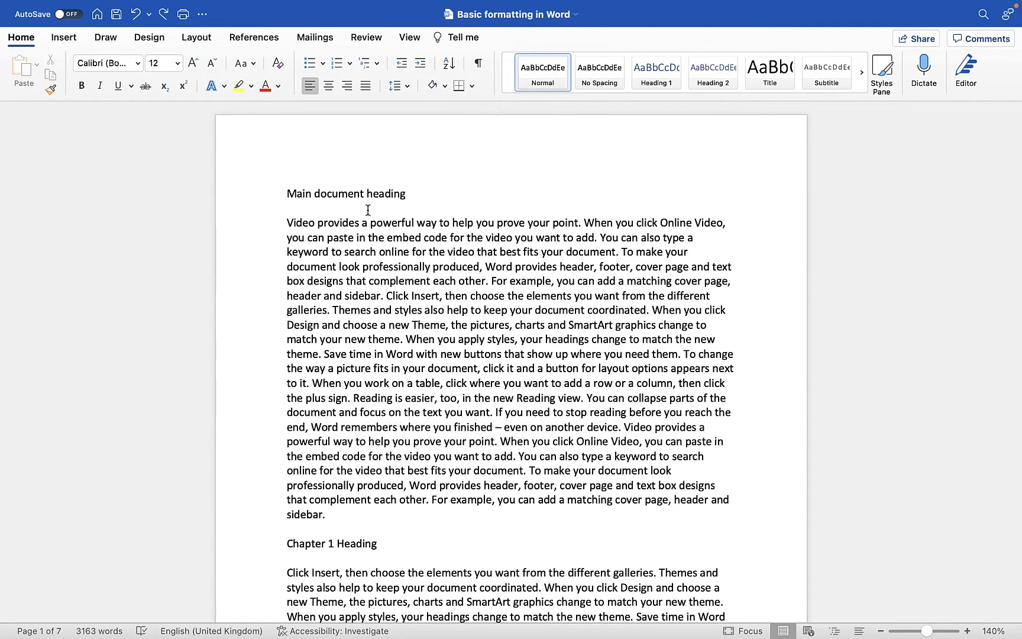
# - Select 'Main document heading' and set it to 18 point bold
pyautogui.moveTo(442, 194); pyautogui.dragTo(309, 194)
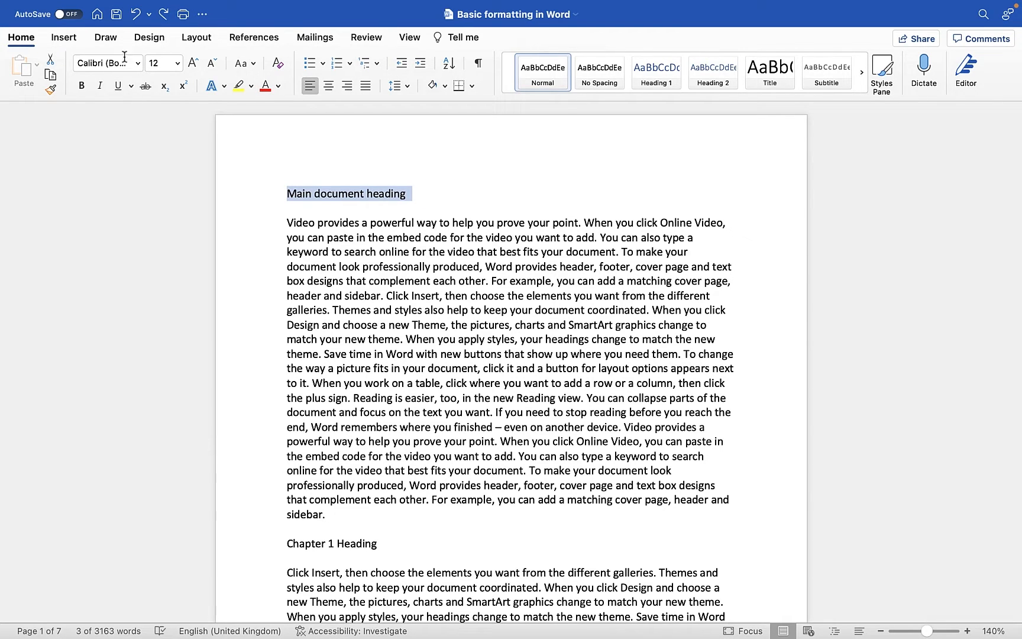
pyautogui.click(177, 64)
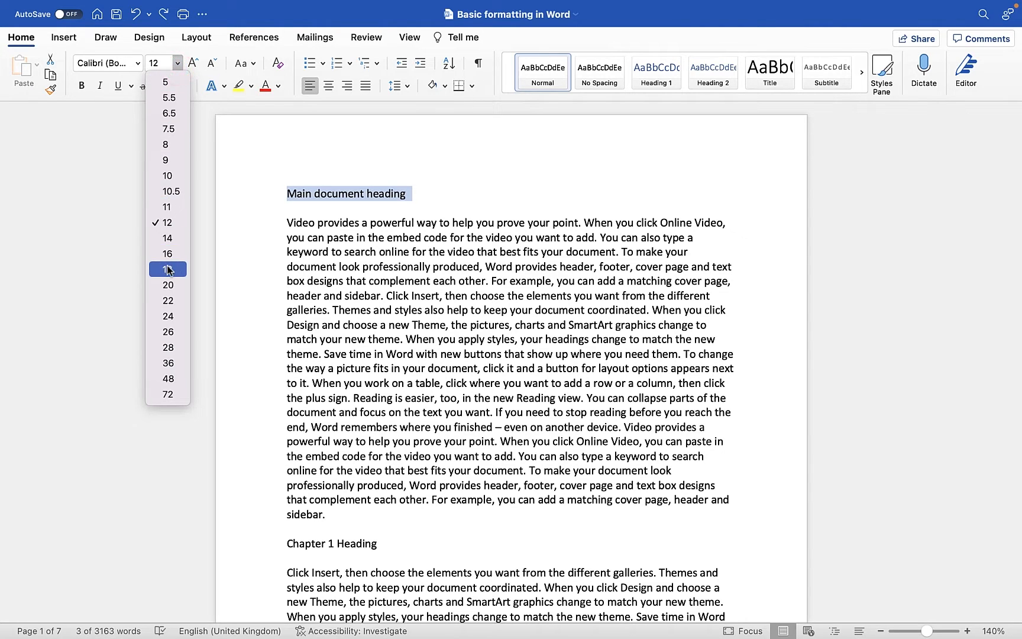
pyautogui.click(163, 269)
pyautogui.click(84, 87)
pyautogui.click(425, 223)
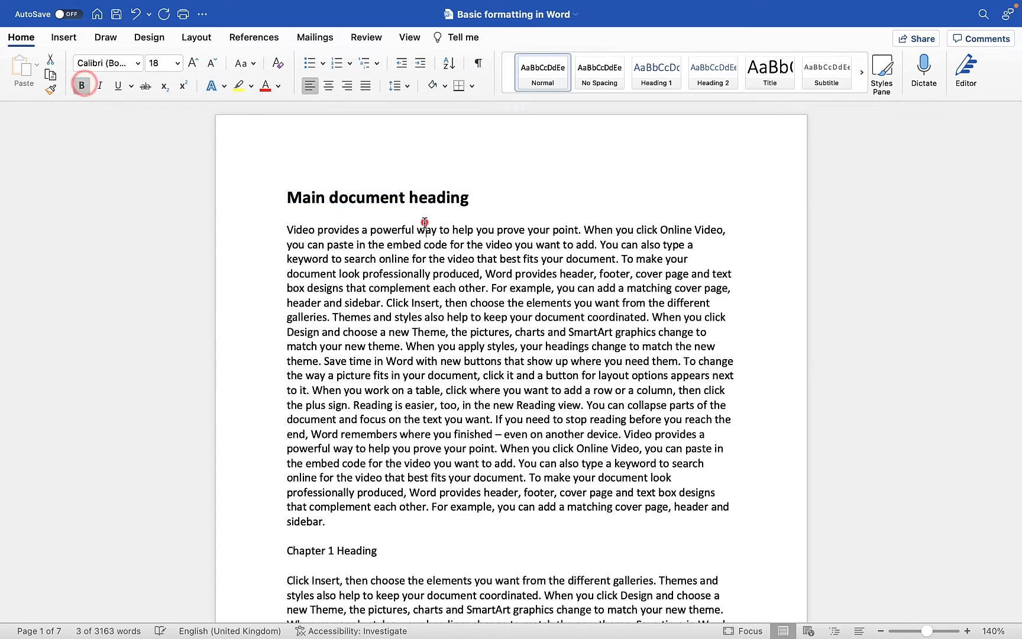
pyautogui.scroll(-5, 425, 222)
pyautogui.scroll(-4, 425, 222)
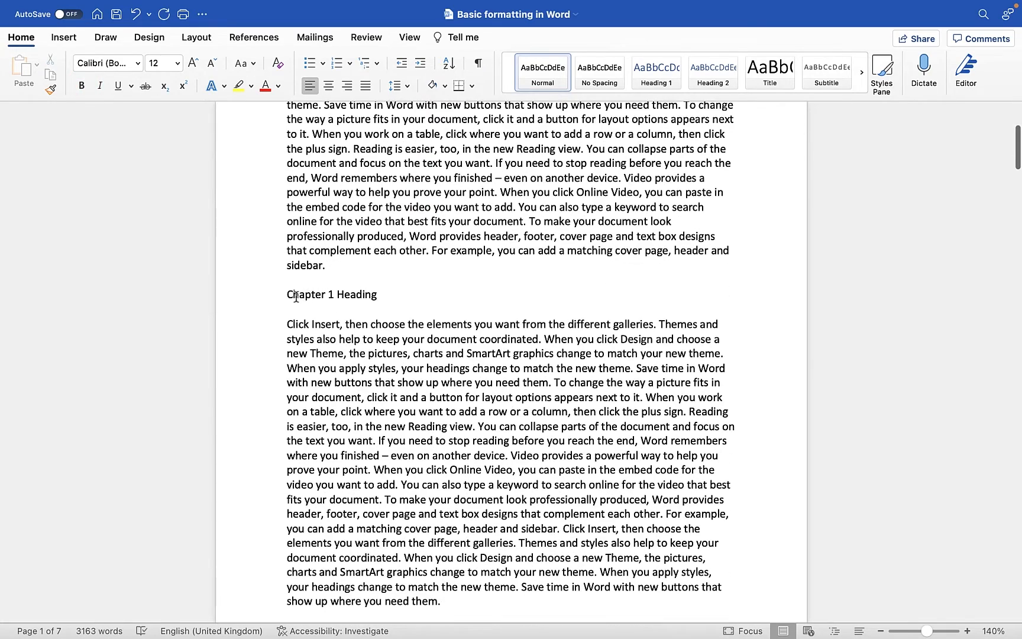
# - Format 'Chapter 1 Heading' as 14 point, bold and italic
pyautogui.moveTo(289, 294); pyautogui.dragTo(353, 293)
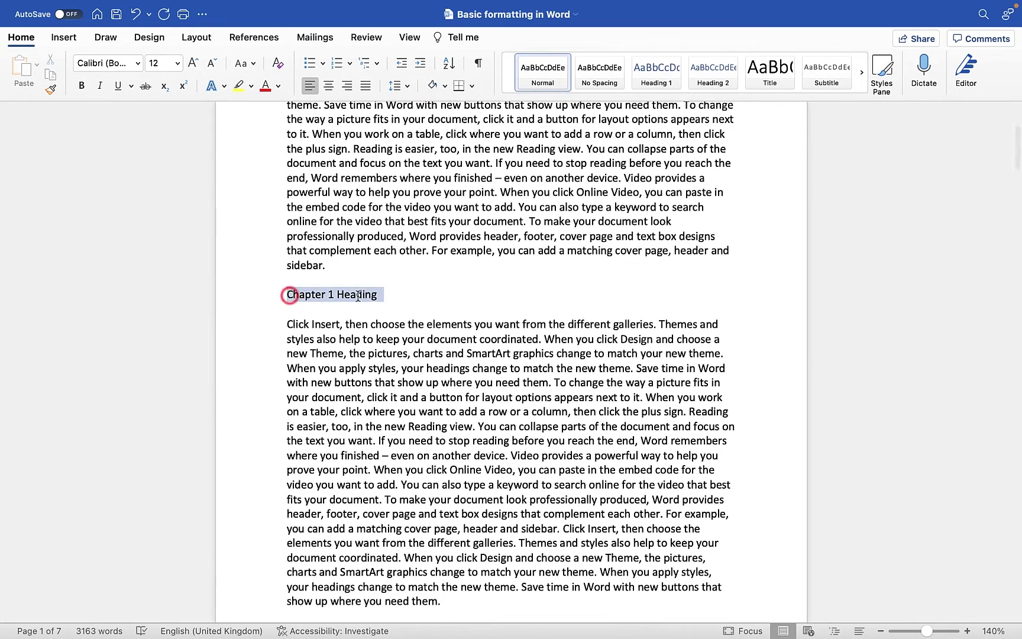
pyautogui.click(178, 63)
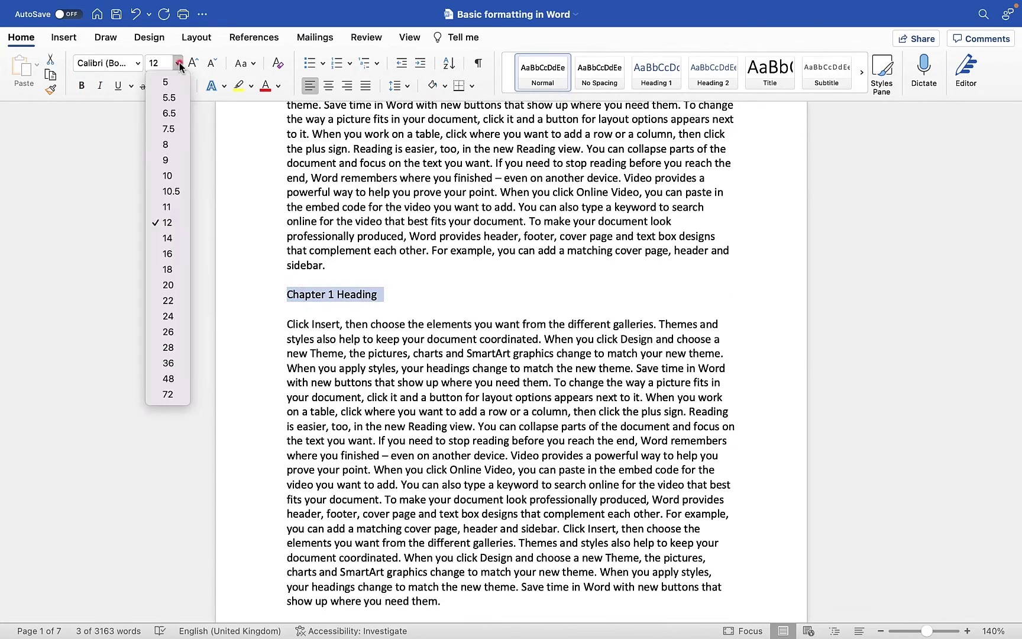
pyautogui.click(169, 240)
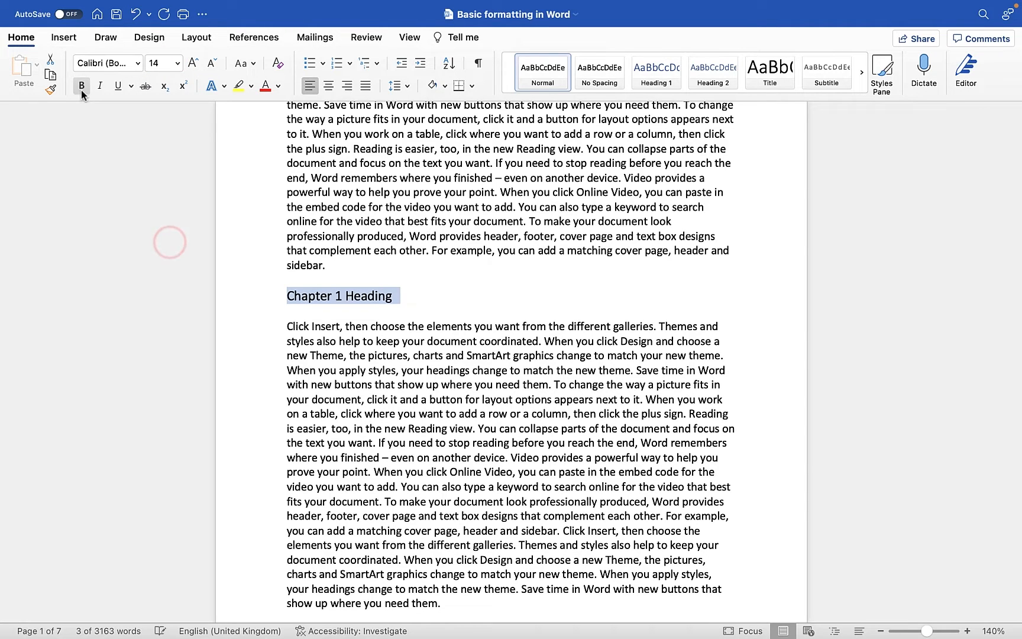
pyautogui.click(81, 86)
pyautogui.click(100, 86)
pyautogui.scroll(-3, 431, 257)
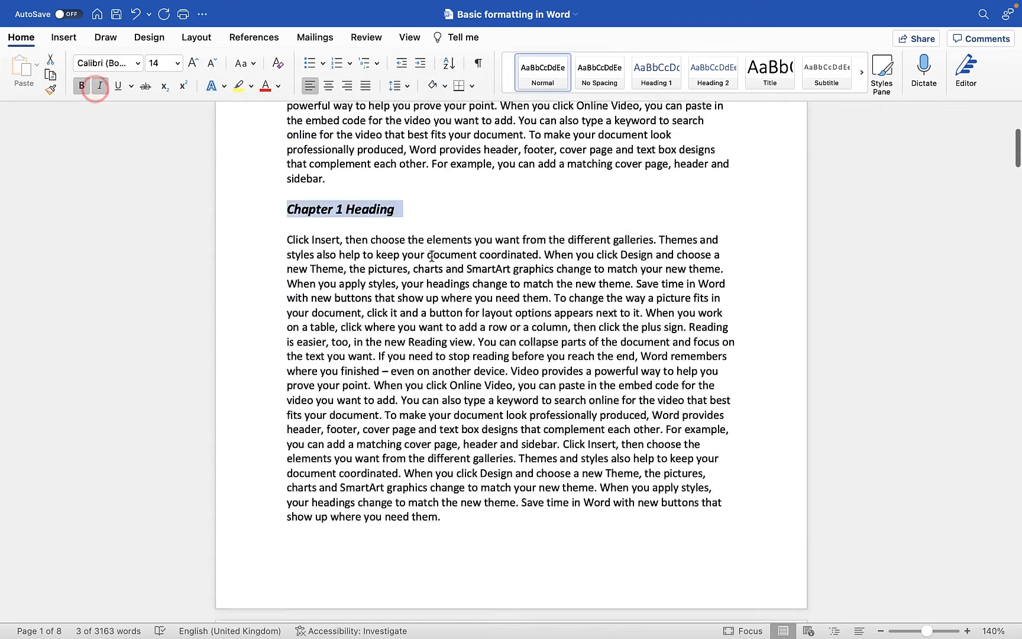
pyautogui.scroll(-10, 431, 257)
pyautogui.scroll(-2, 432, 256)
pyautogui.scroll(-10, 431, 256)
pyautogui.scroll(-2, 431, 256)
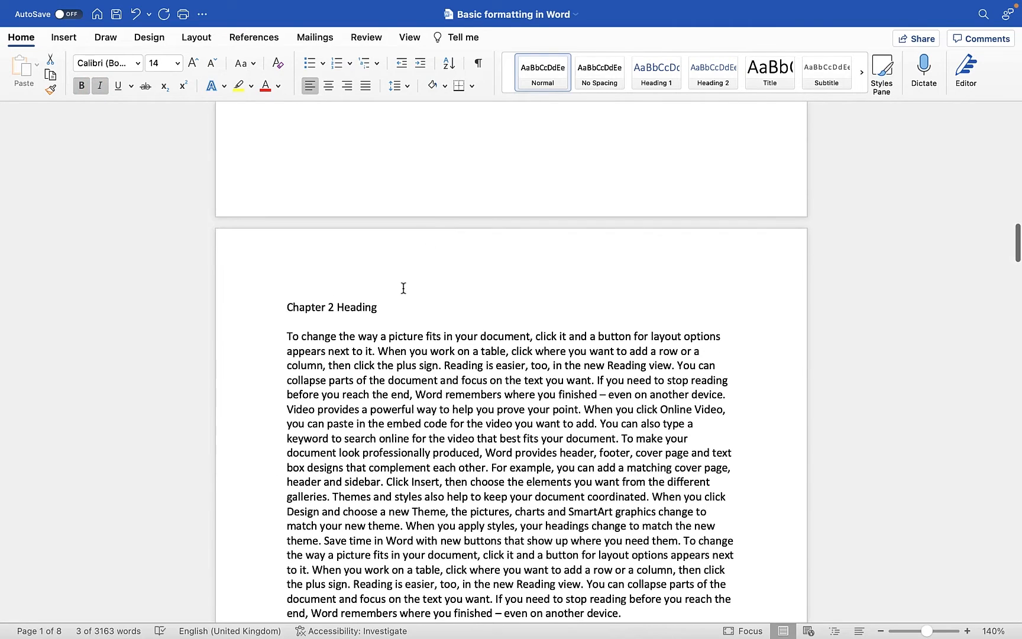
# - Format 'Chapter 2 Heading' as italic, bold and 14 point to match Chapter 1
pyautogui.tripleClick(383, 307)
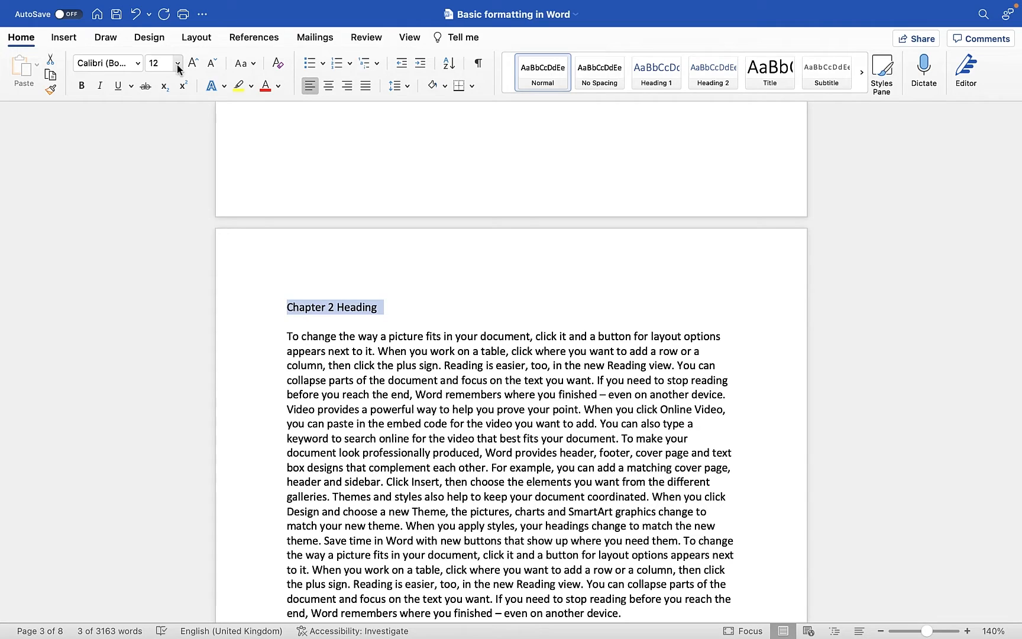
pyautogui.click(100, 86)
pyautogui.click(81, 85)
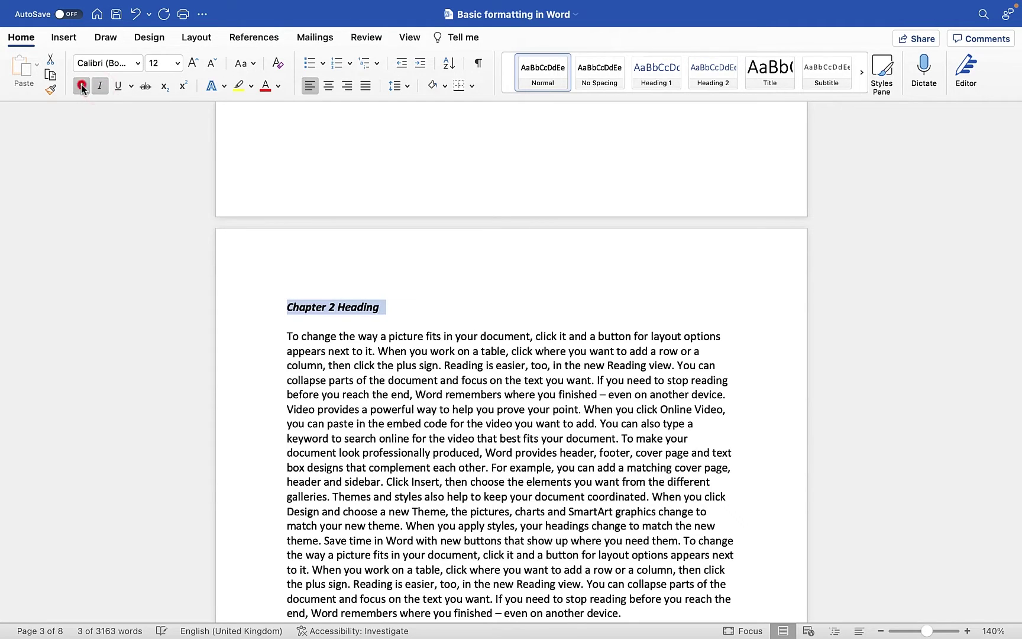
pyautogui.click(178, 63)
pyautogui.click(169, 236)
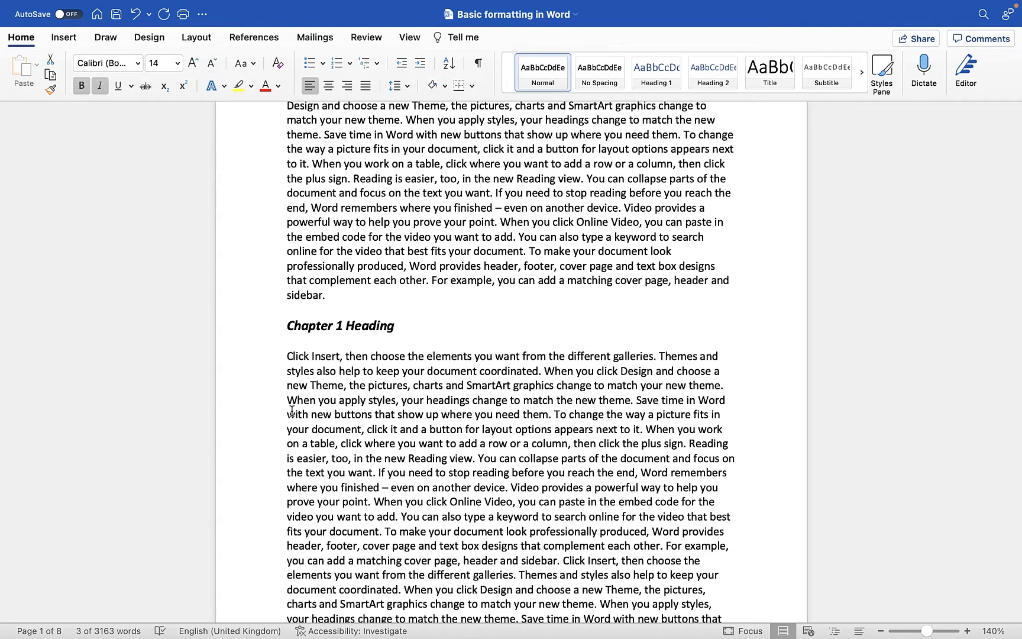
pyautogui.click(311, 327)
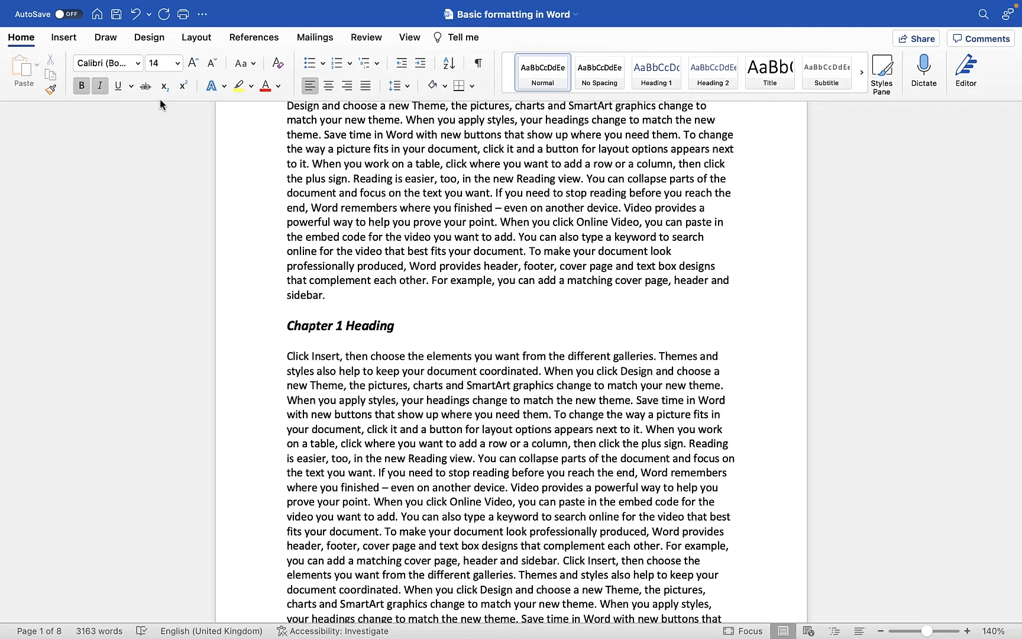
pyautogui.scroll(-5, 235, 167)
pyautogui.scroll(-10, 296, 231)
pyautogui.scroll(-5, 296, 231)
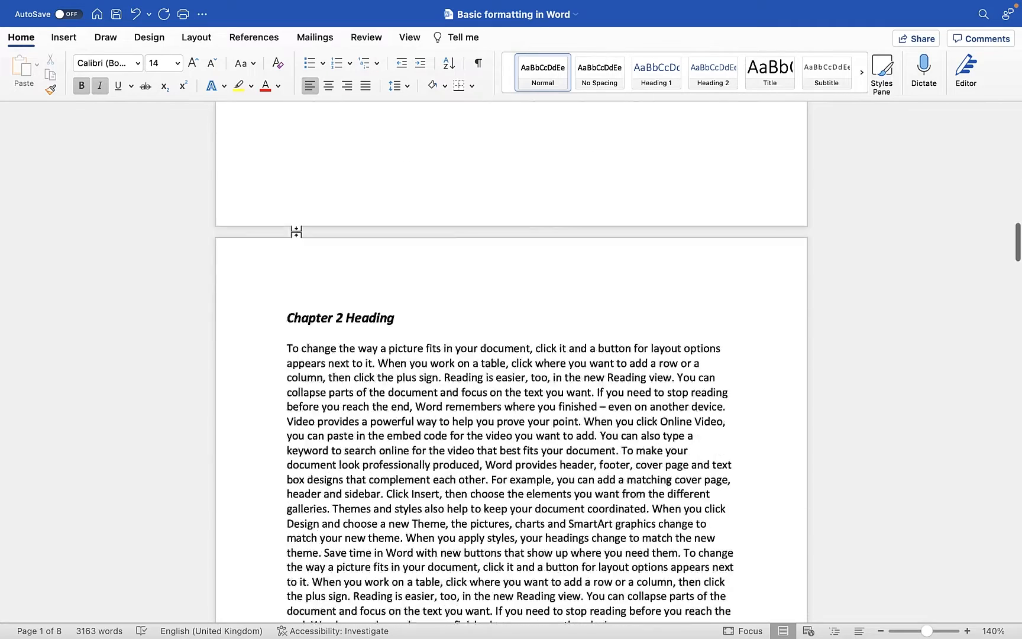
# - Format 'Chapter 3 Heading' as italic and bold with a custom 13 point size
pyautogui.click(326, 257)
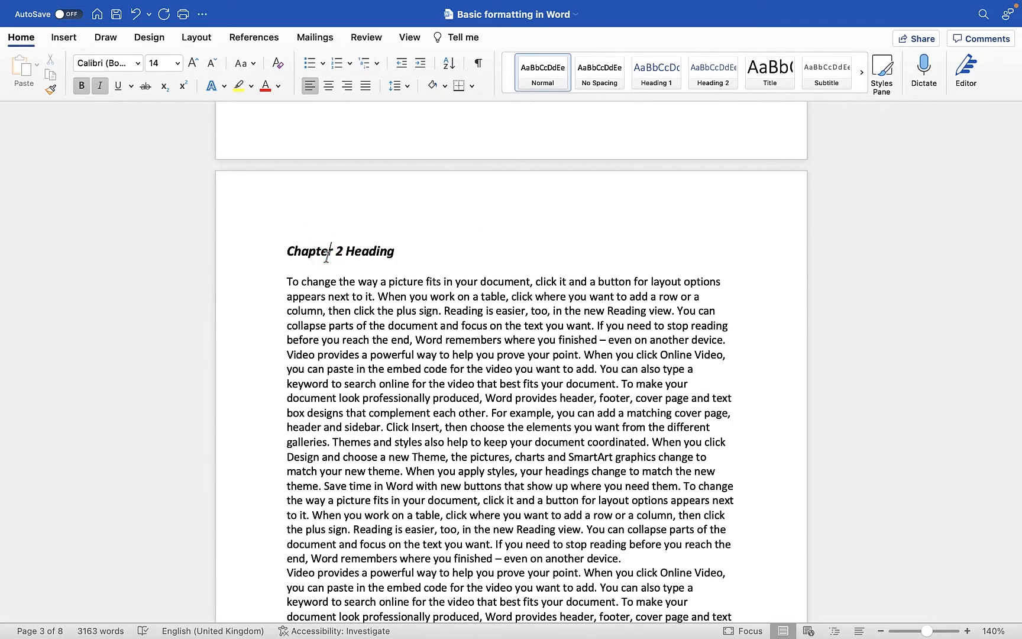
pyautogui.scroll(-5, 336, 254)
pyautogui.scroll(-3, 359, 249)
pyautogui.scroll(-4, 379, 246)
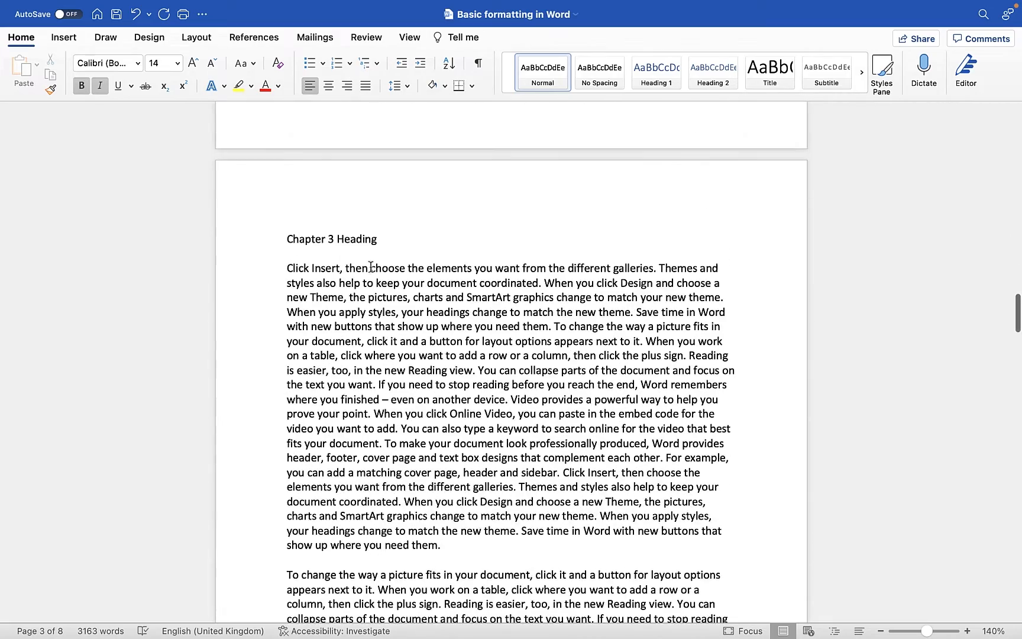
pyautogui.tripleClick(384, 245)
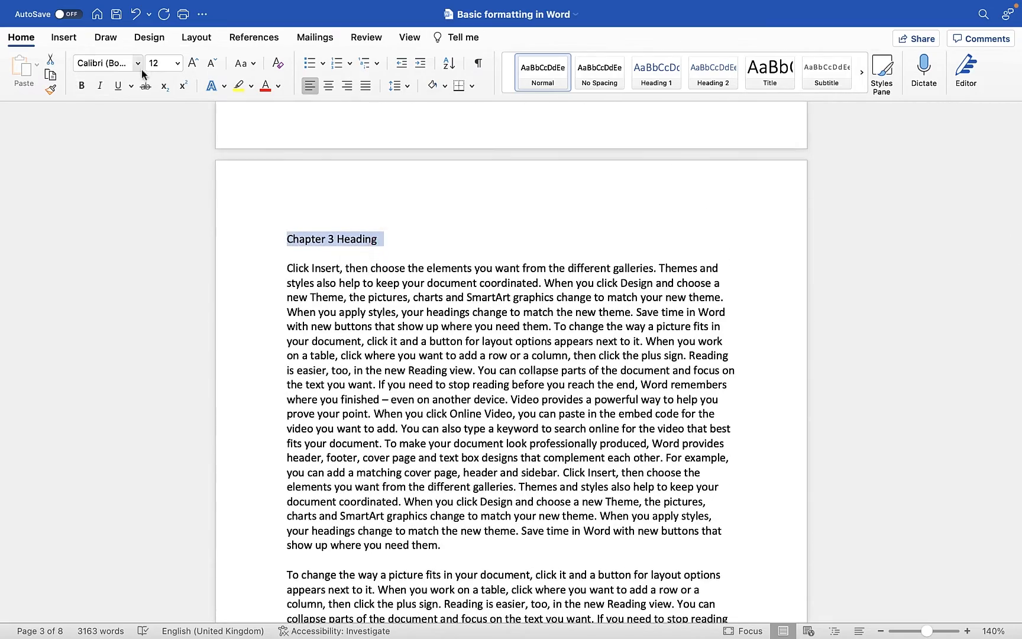
pyautogui.click(100, 85)
pyautogui.click(178, 63)
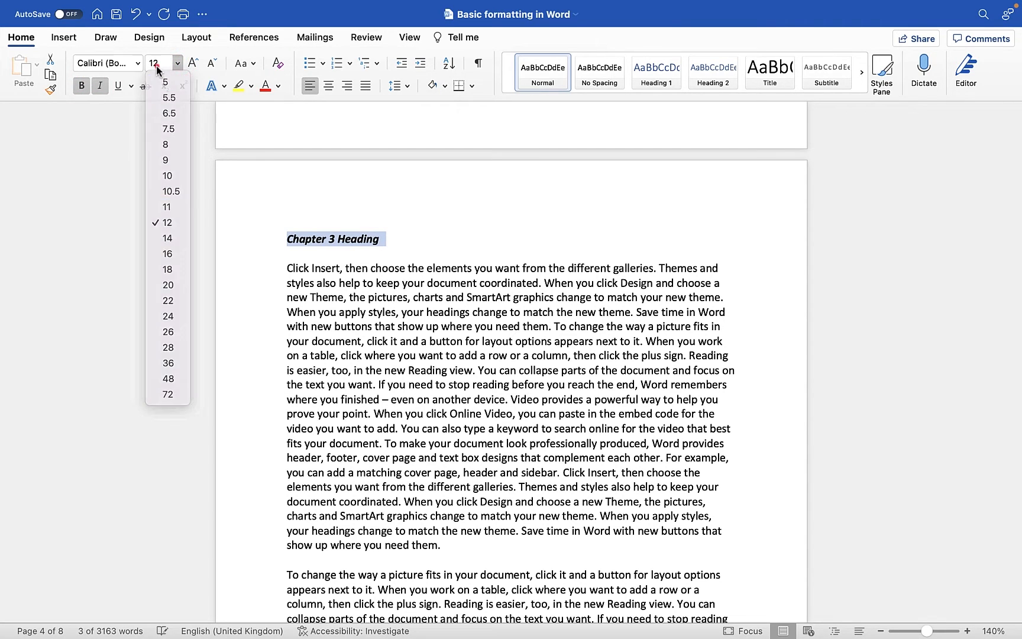
pyautogui.click(156, 66)
pyautogui.write('13')
pyautogui.press('Return')
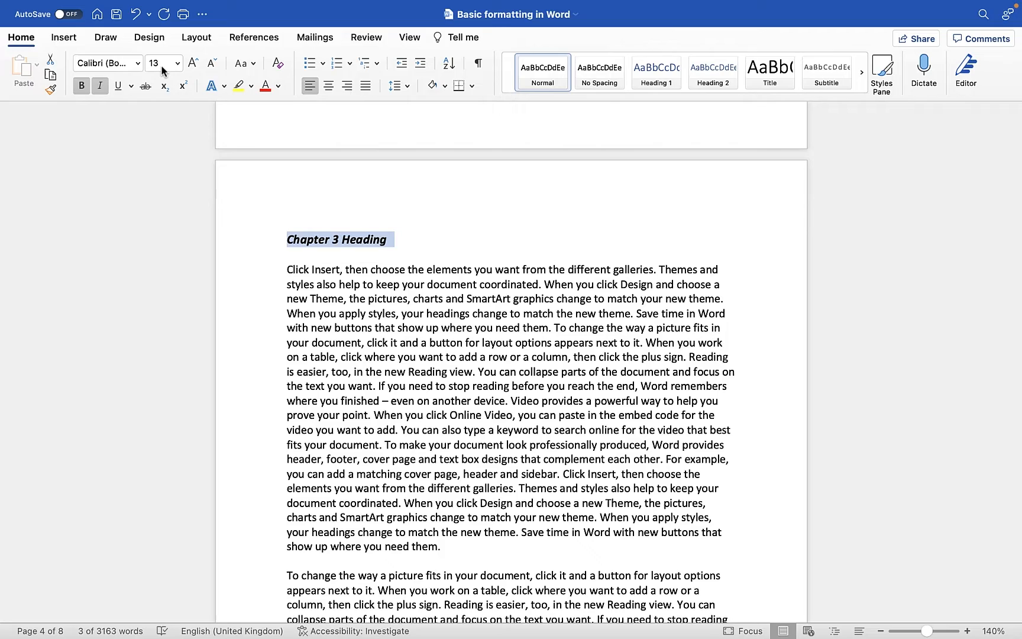
pyautogui.scroll(3, 327, 229)
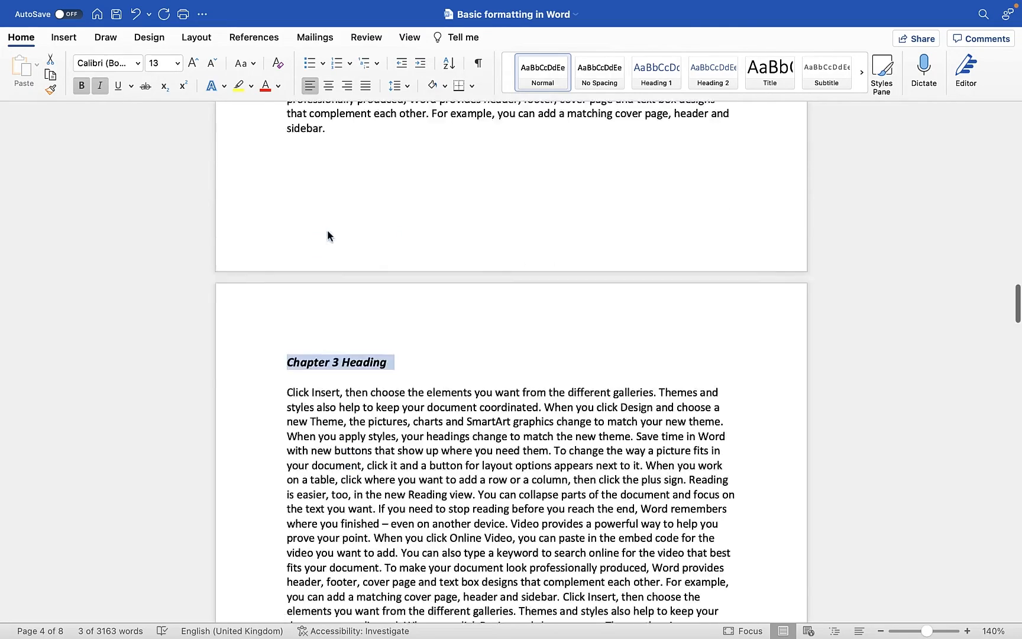
pyautogui.scroll(5, 327, 229)
pyautogui.scroll(5, 327, 229)
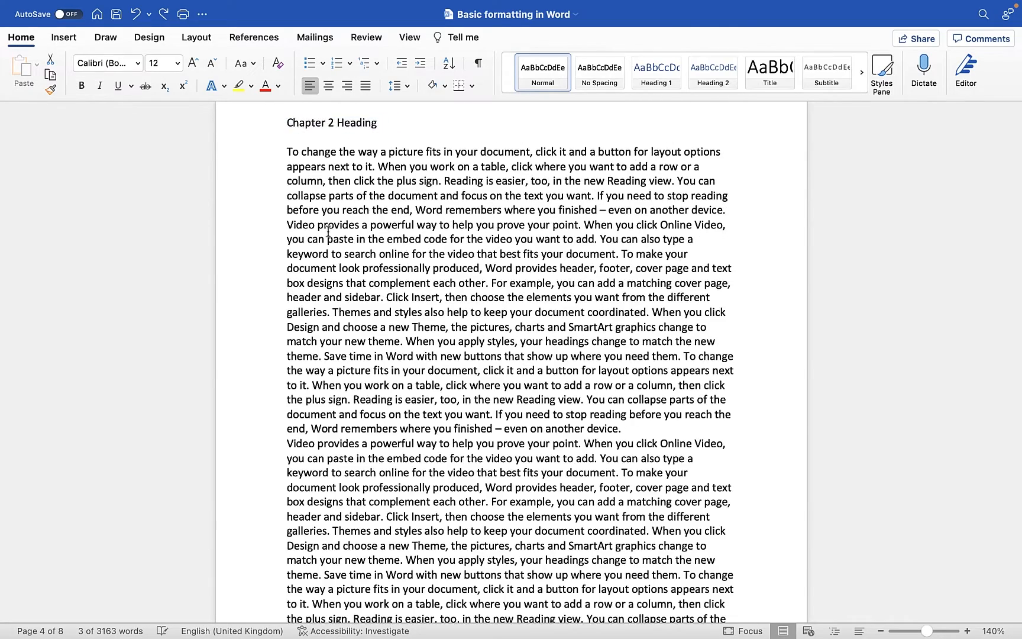
pyautogui.scroll(15, 327, 231)
pyautogui.scroll(5, 327, 231)
pyautogui.scroll(2, 327, 230)
pyautogui.scroll(1, 328, 231)
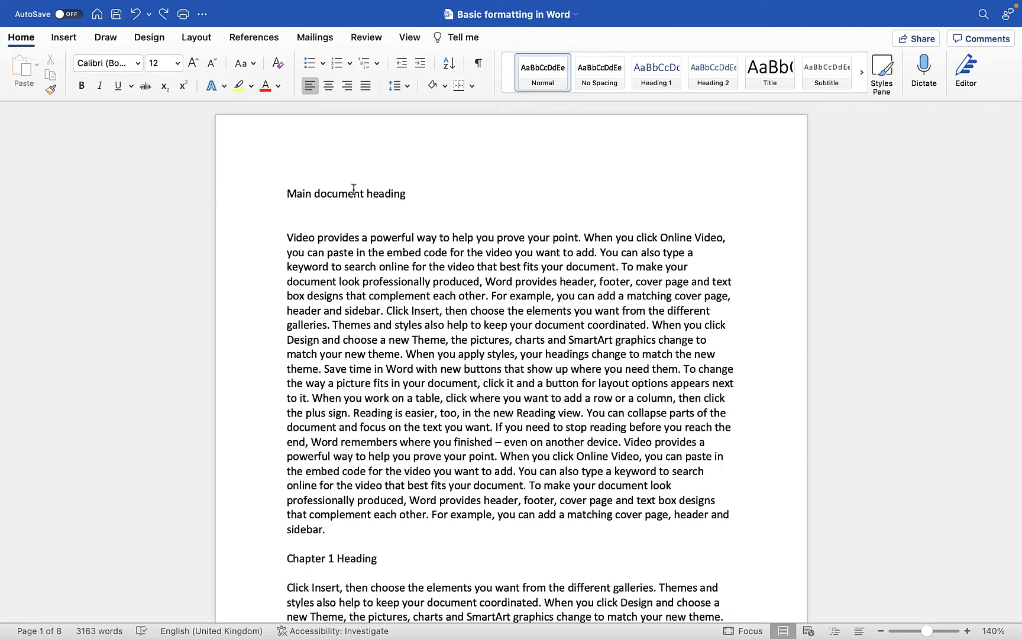
# - Delete the empty paragraph below the Main document heading
pyautogui.press('BackSpace')
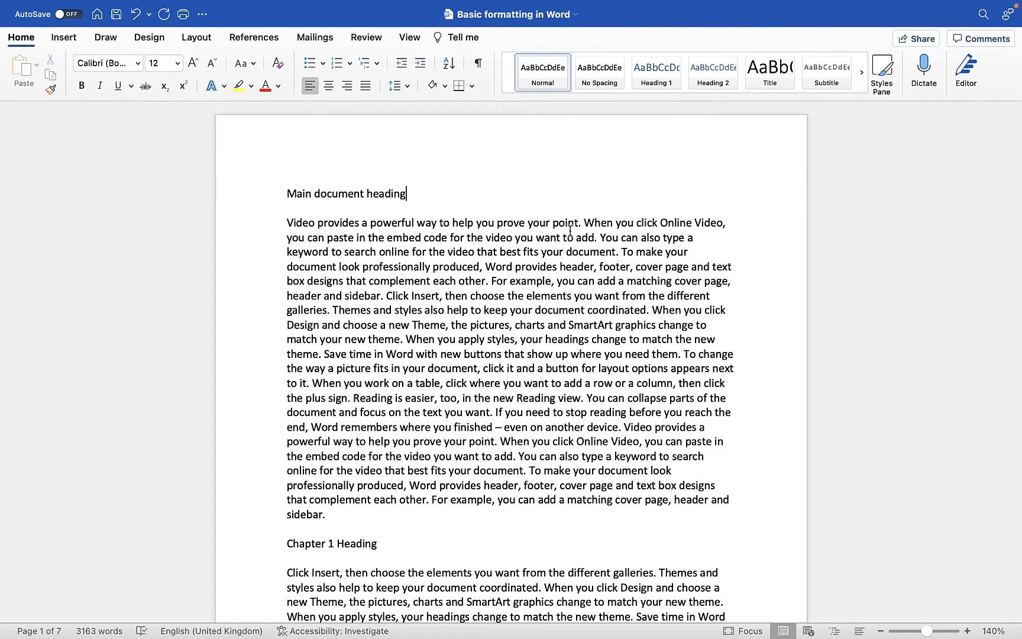
# - Browse the Design themes gallery without choosing one, then return to the Home ribbon
pyautogui.click(150, 37)
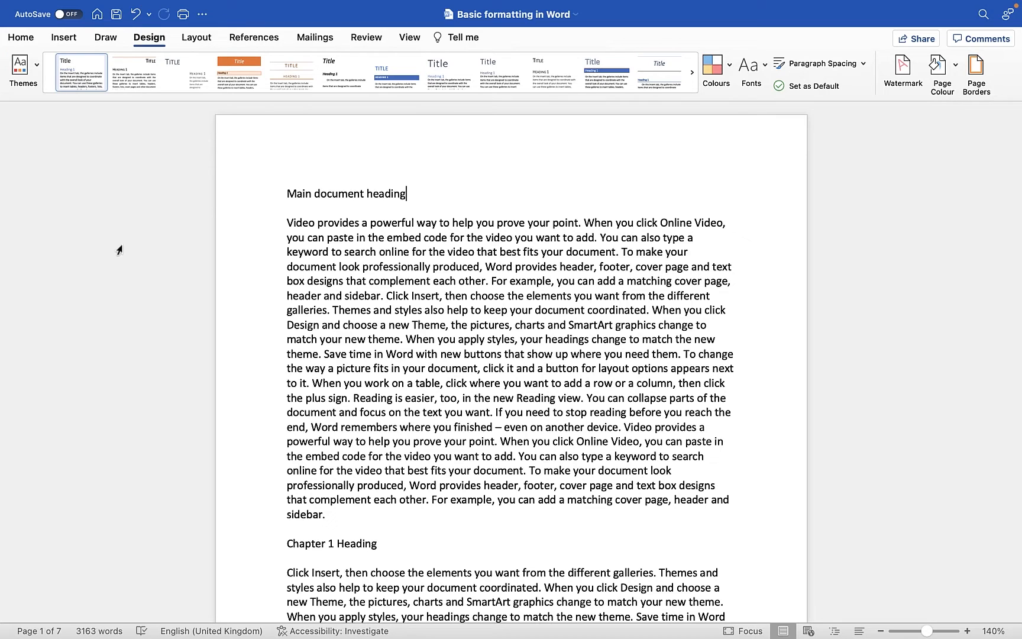
pyautogui.click(24, 66)
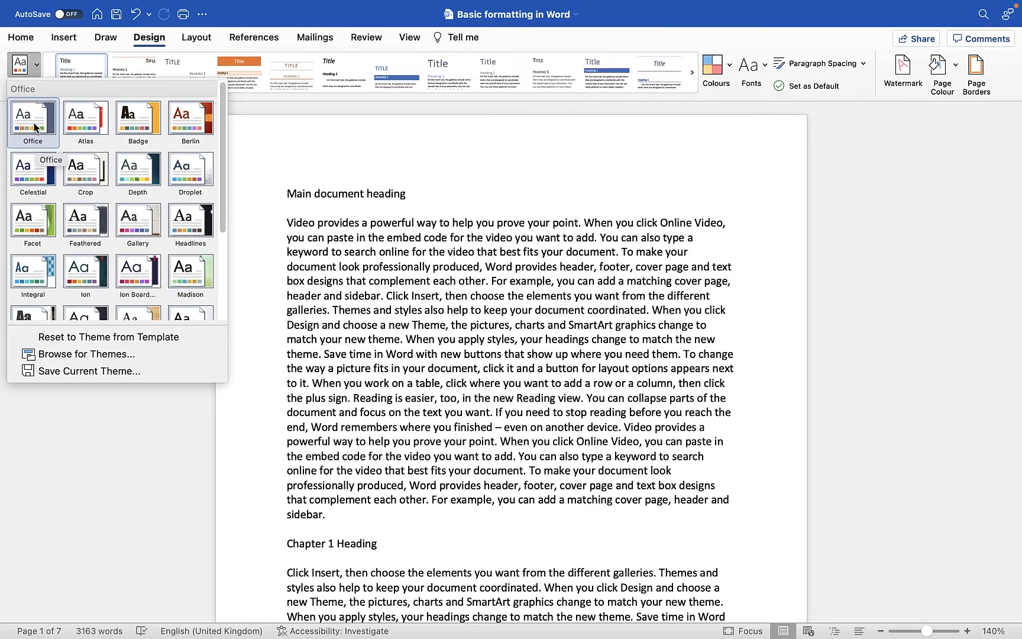
pyautogui.click(48, 66)
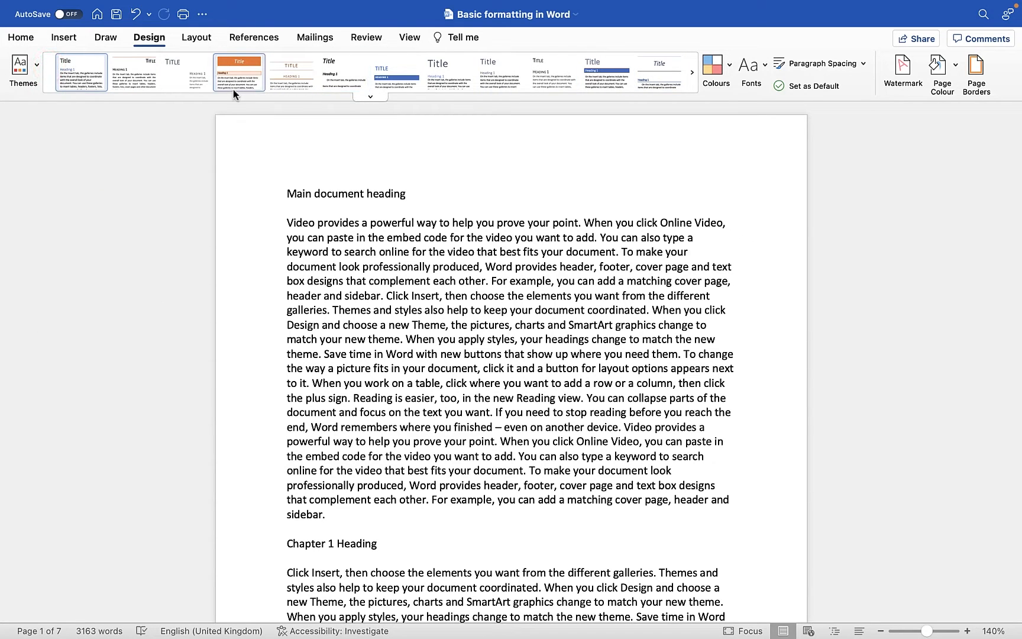
pyautogui.click(31, 44)
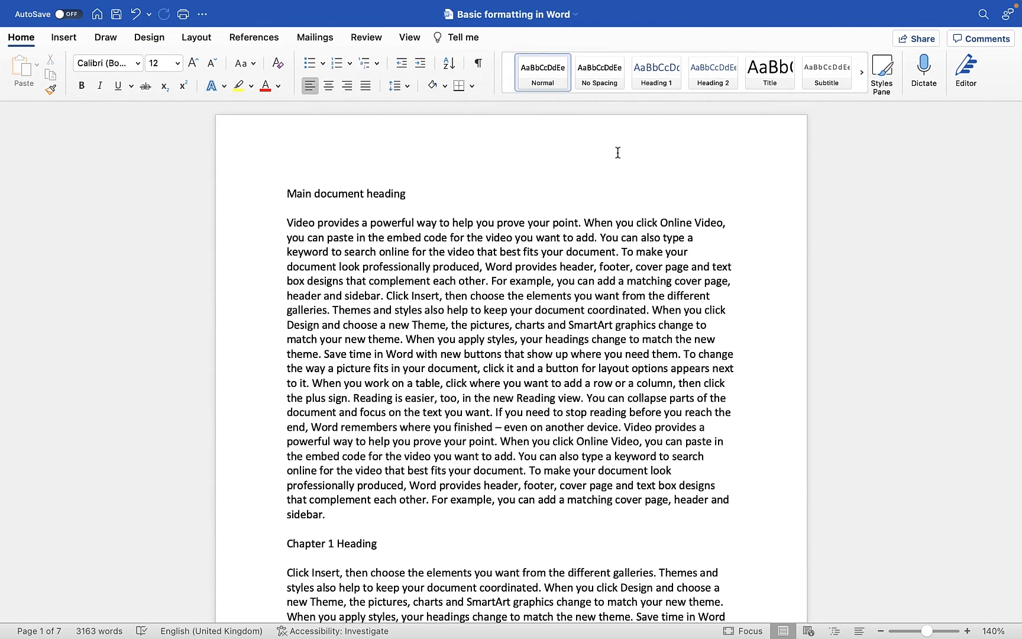
pyautogui.click(149, 37)
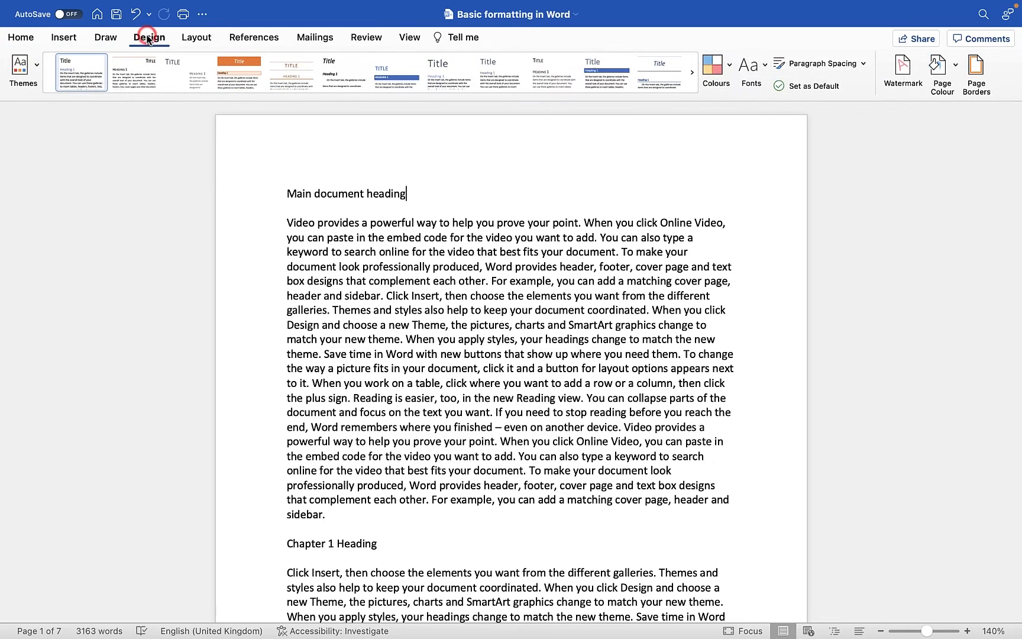
pyautogui.click(229, 72)
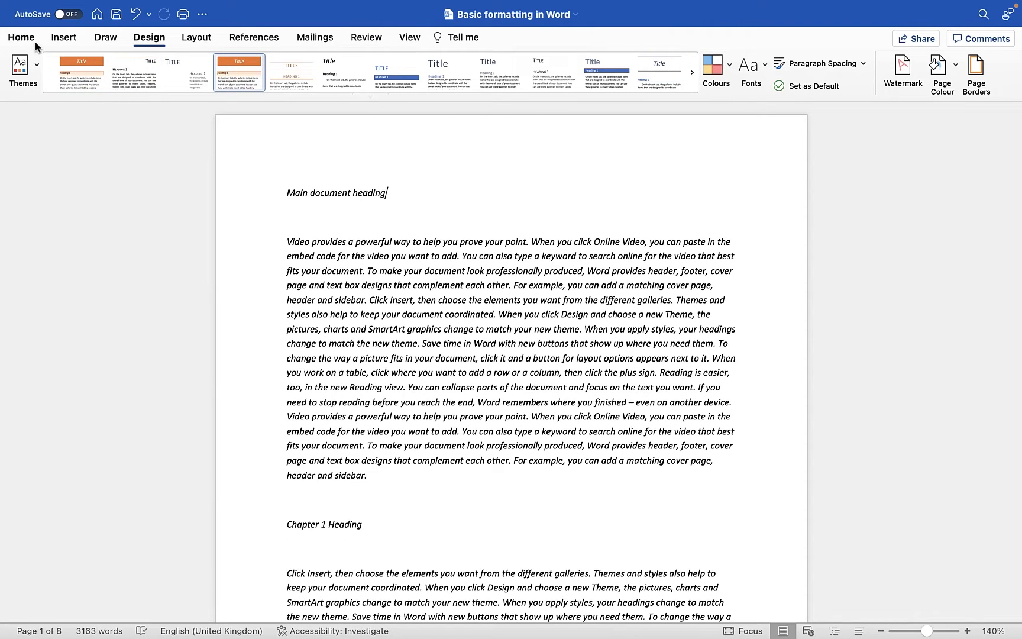
pyautogui.click(24, 37)
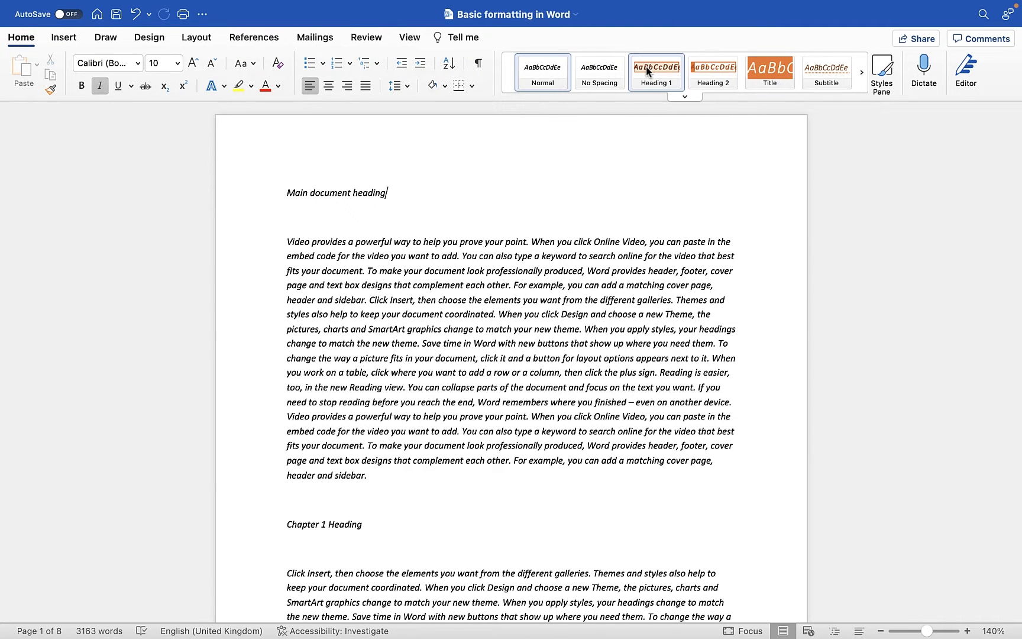
pyautogui.press('super+z')
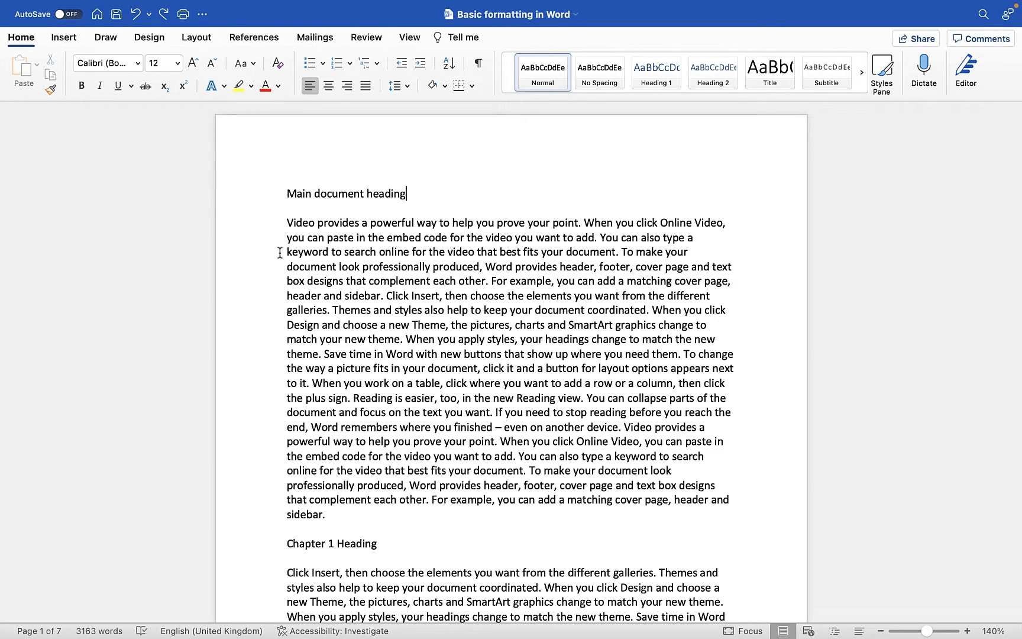
pyautogui.click(152, 35)
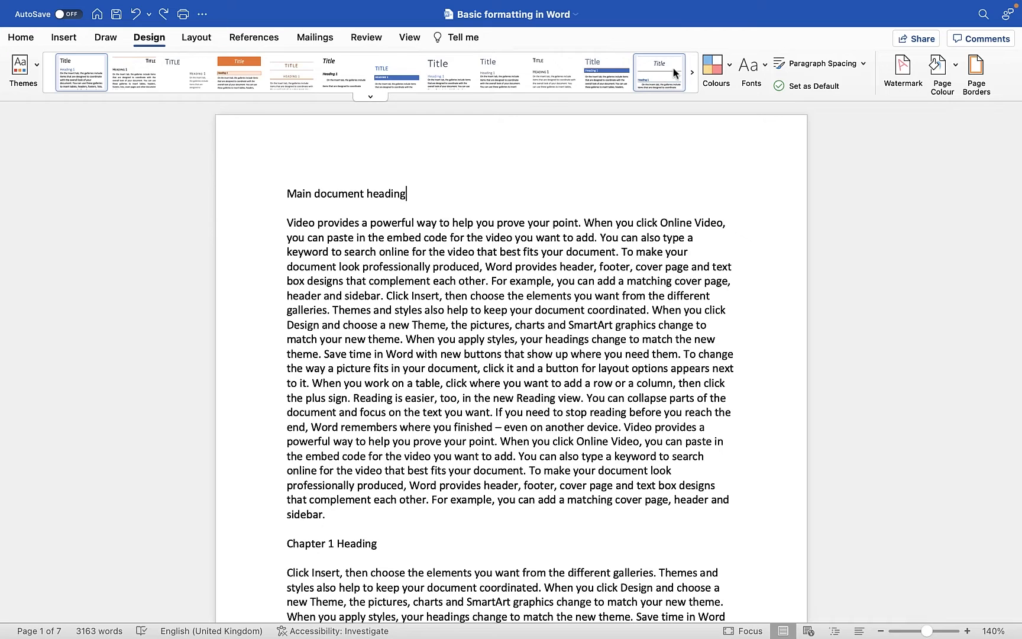
pyautogui.click(22, 38)
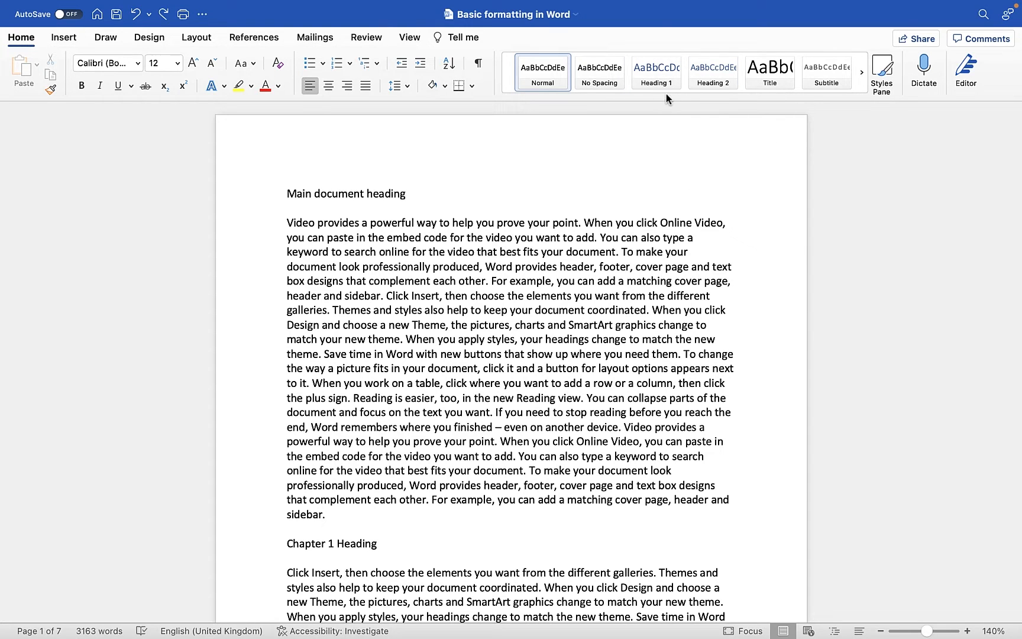
# - Glance at the Styles gallery, then apply Heading 1 to 'Main document heading'
pyautogui.click(685, 97)
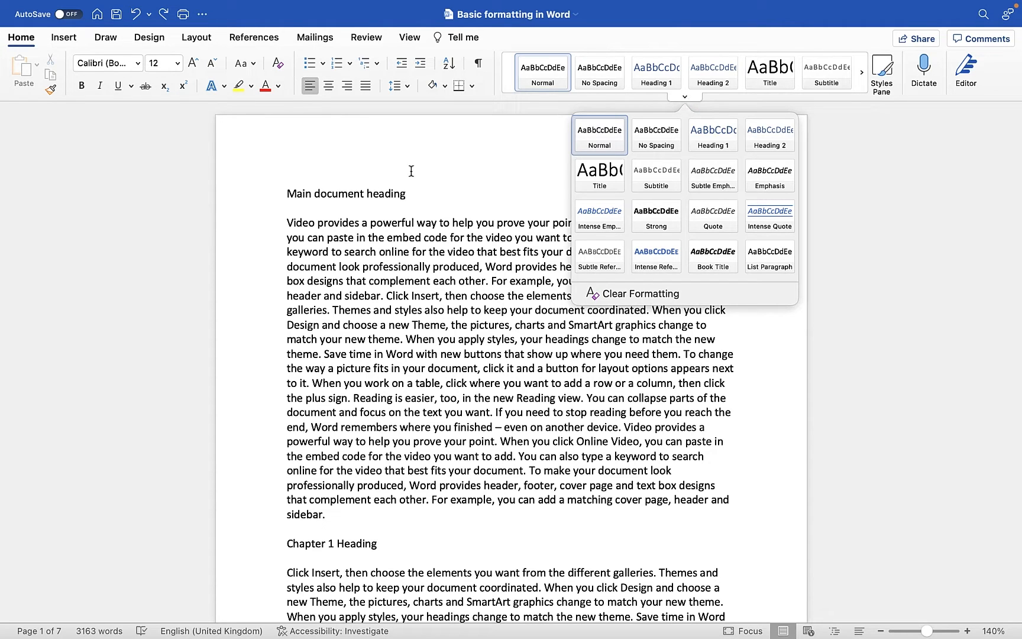
pyautogui.click(368, 190)
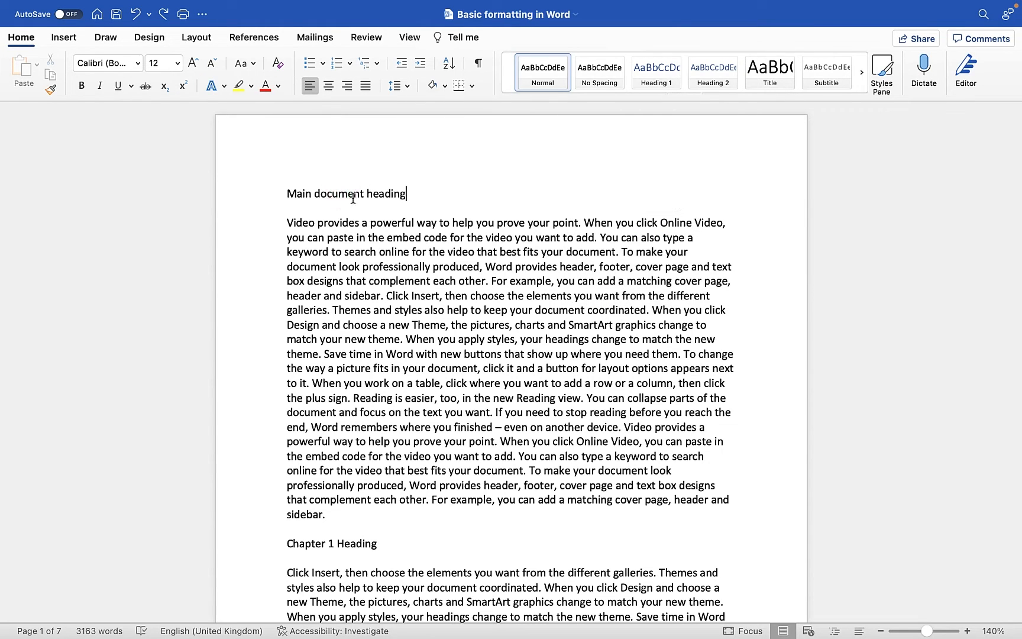
pyautogui.click(331, 197)
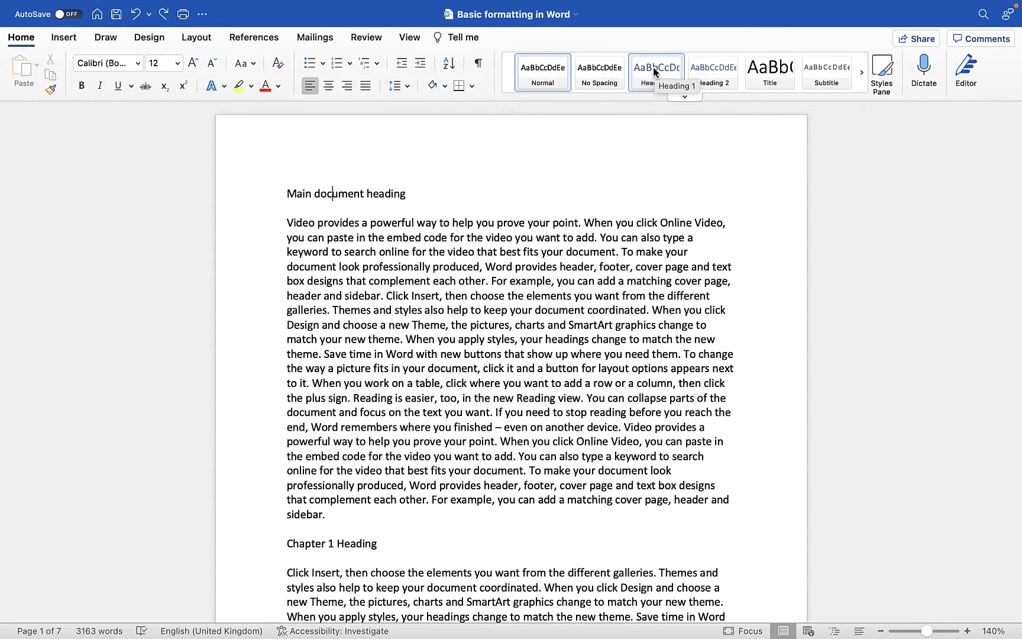
pyautogui.click(655, 73)
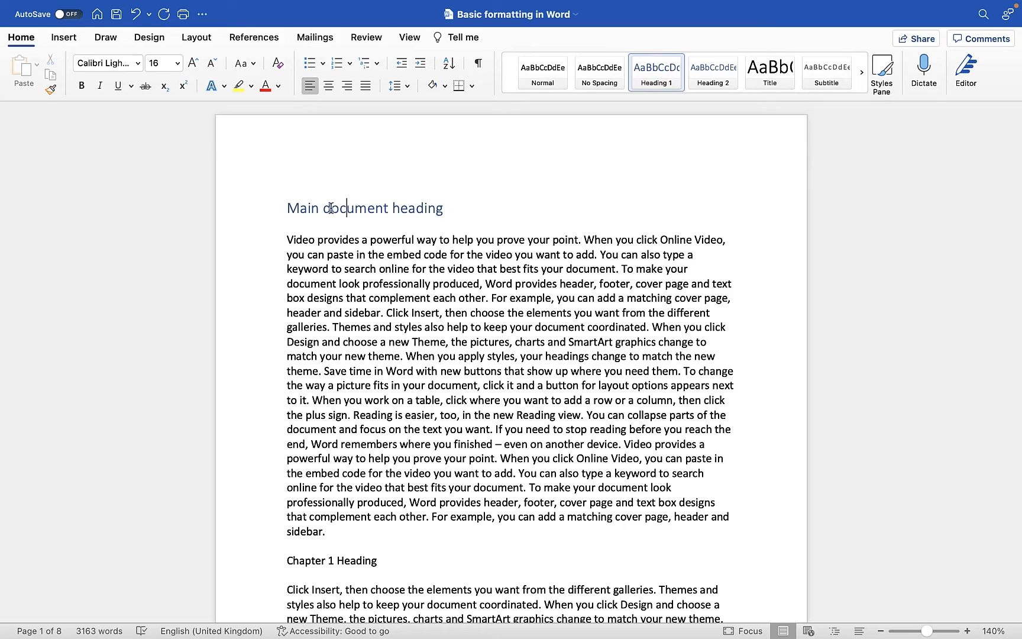
pyautogui.scroll(-2, 331, 208)
pyautogui.scroll(-3, 396, 185)
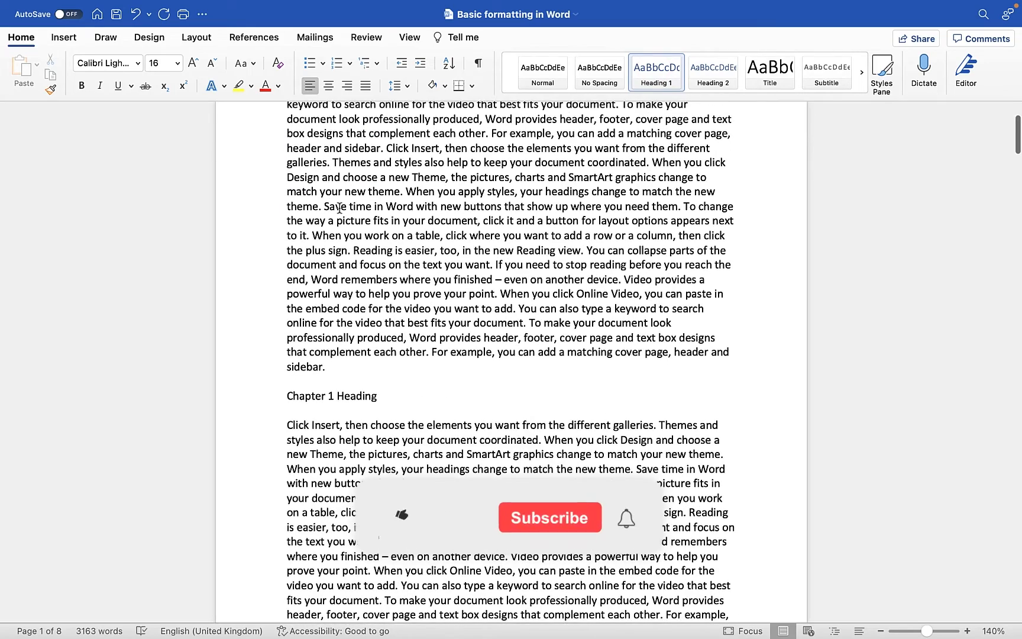
# - Apply the Heading 2 style to Chapter 1 Heading and Chapter 2 Heading
pyautogui.click(395, 185)
pyautogui.scroll(2, 383, 192)
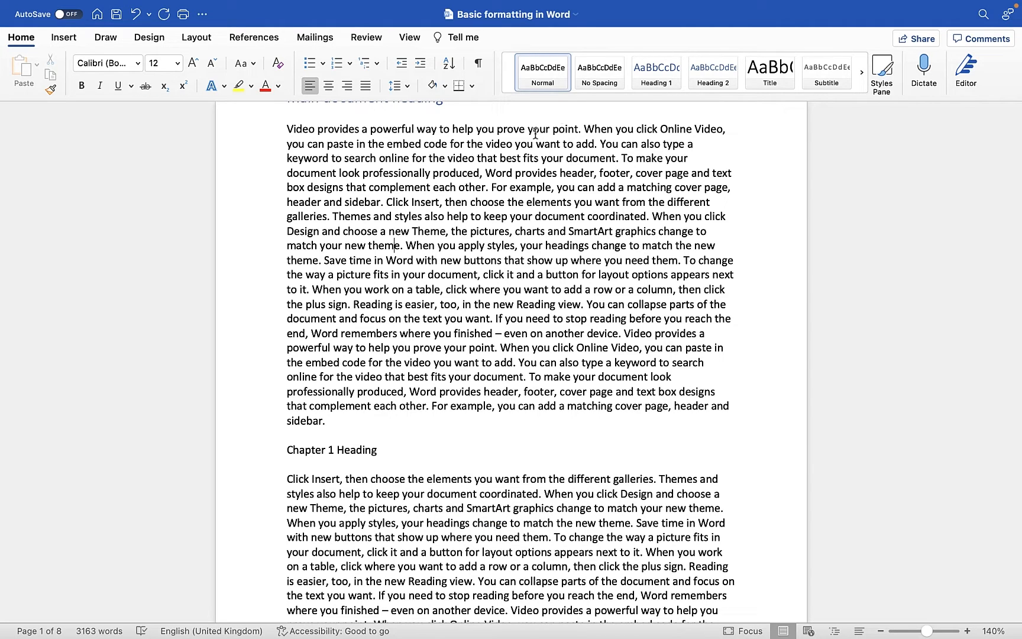
pyautogui.scroll(-3, 326, 343)
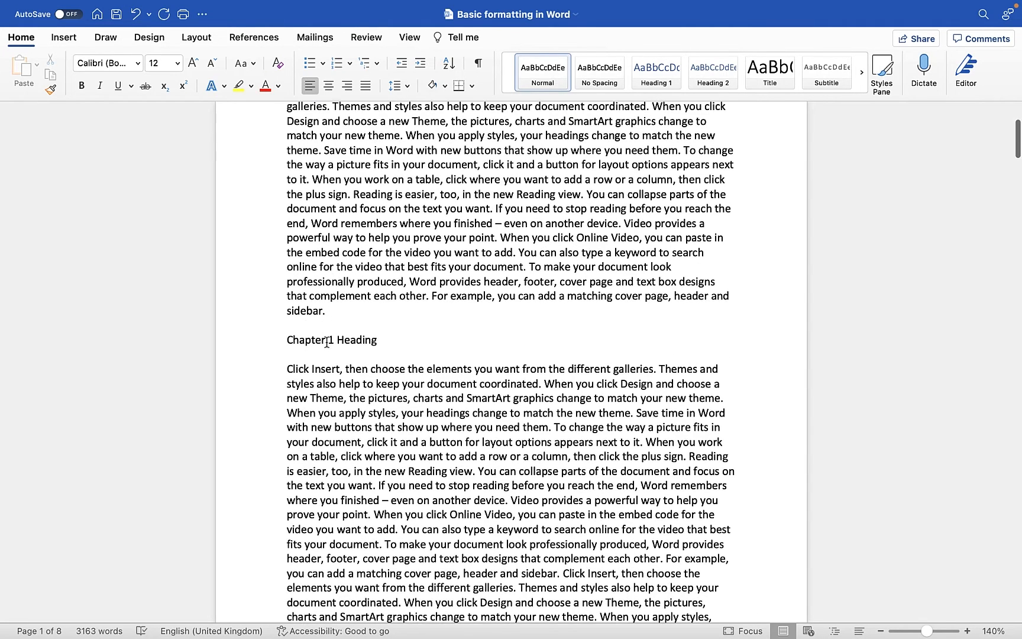
pyautogui.click(316, 339)
pyautogui.click(718, 75)
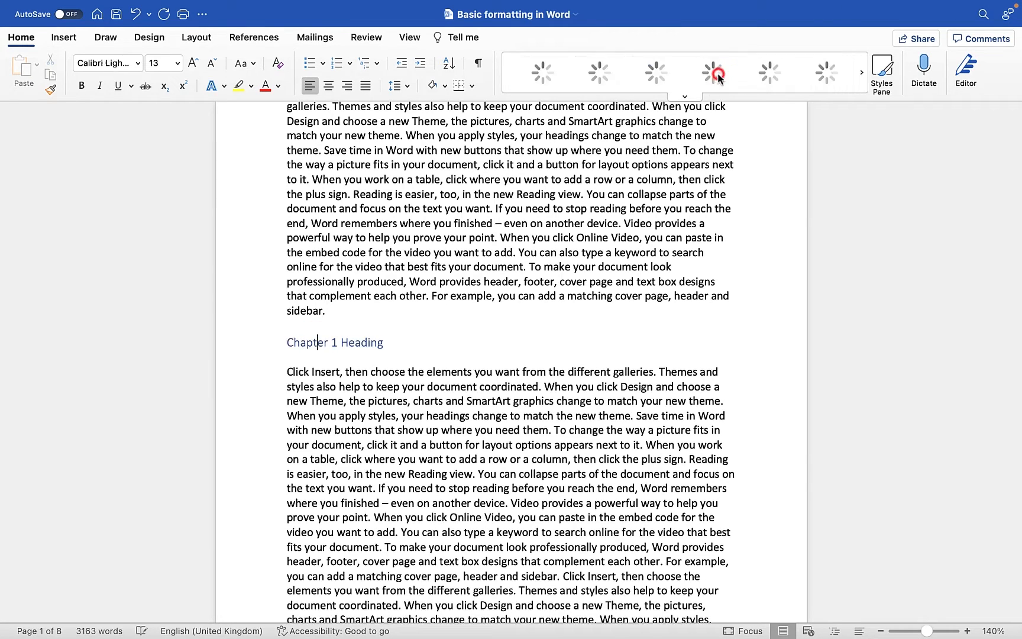
pyautogui.scroll(-10, 459, 318)
pyautogui.scroll(-5, 458, 317)
pyautogui.scroll(-3, 422, 321)
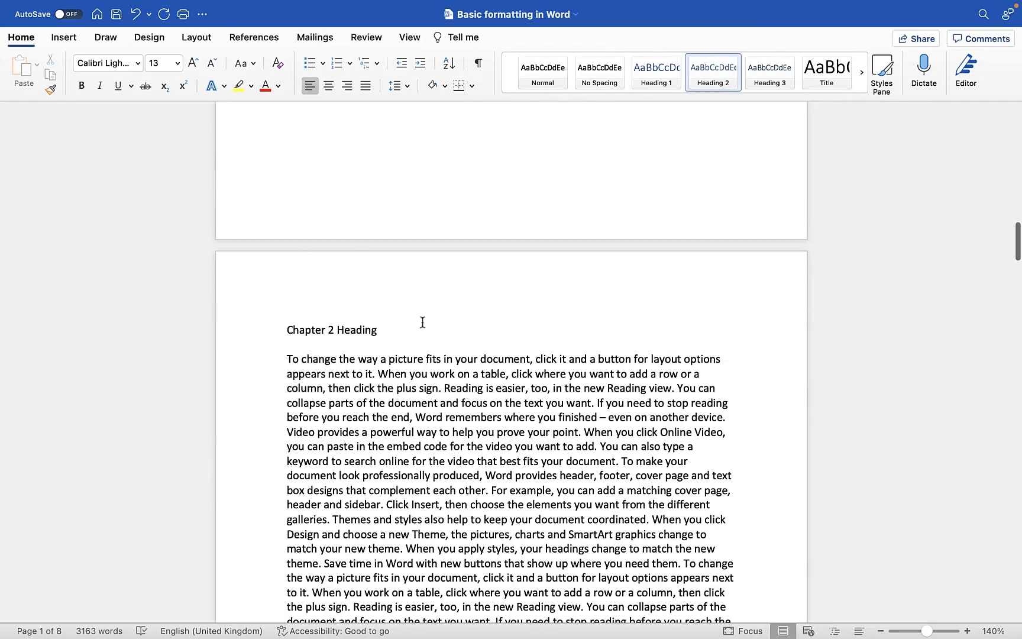
pyautogui.click(351, 327)
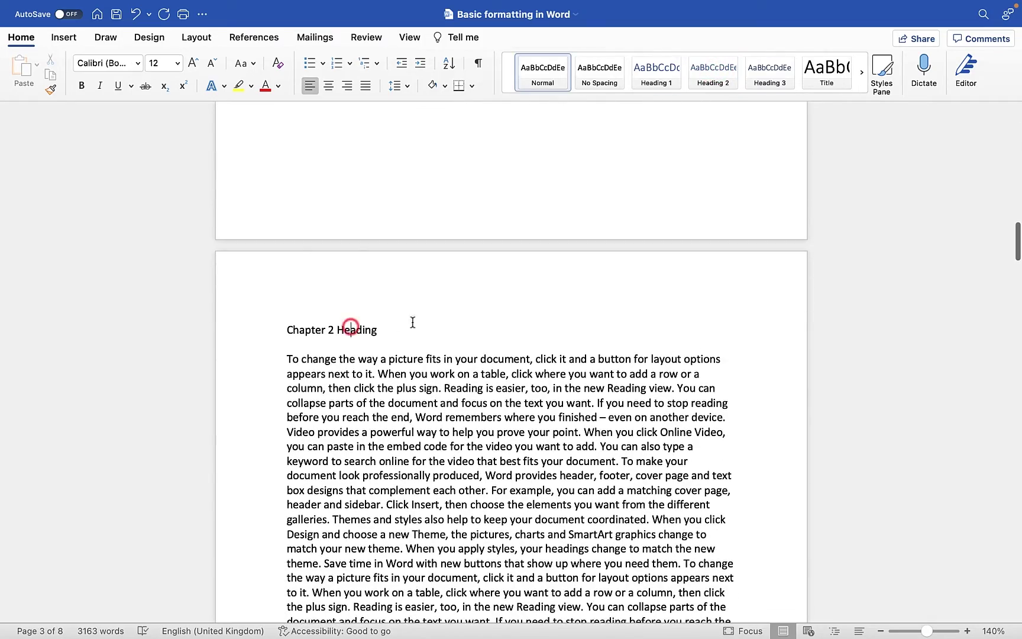
pyautogui.click(705, 84)
pyautogui.scroll(-15, 480, 279)
pyautogui.scroll(-2, 480, 278)
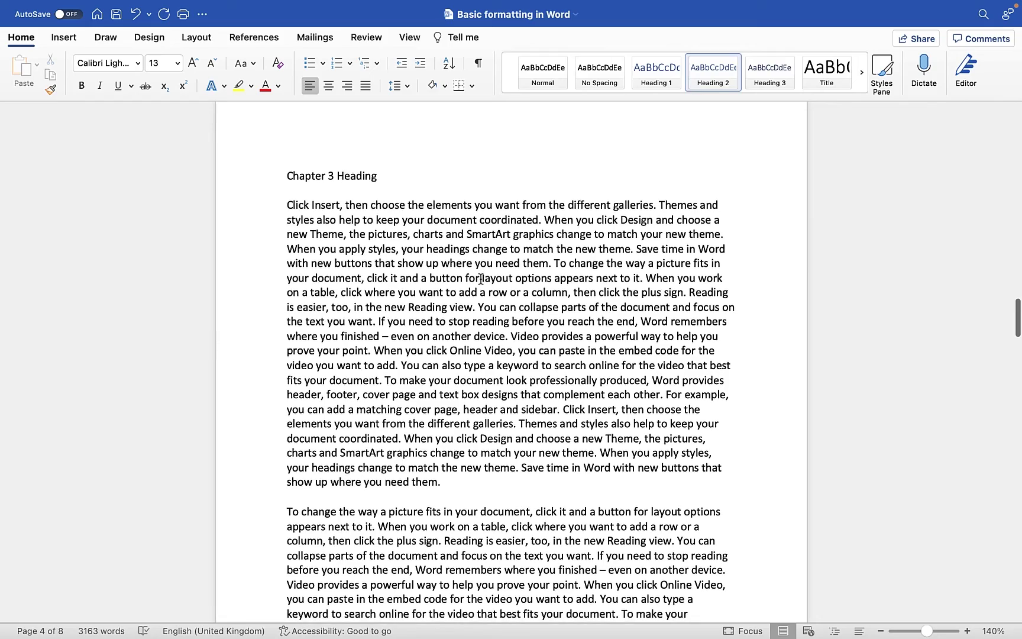
# - Apply Heading 2 to Chapter 3 Heading, briefly trying Heading 3 before reverting
pyautogui.click(343, 176)
pyautogui.click(713, 78)
pyautogui.scroll(-7, 513, 257)
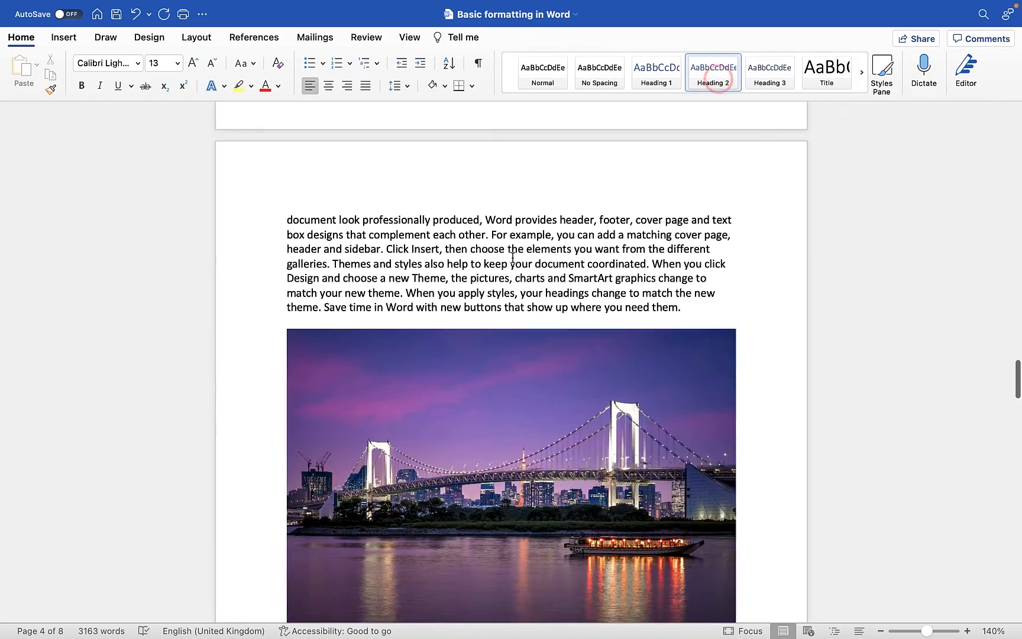
pyautogui.scroll(-4, 512, 257)
pyautogui.scroll(-10, 512, 257)
pyautogui.scroll(-10, 513, 257)
pyautogui.scroll(-5, 512, 257)
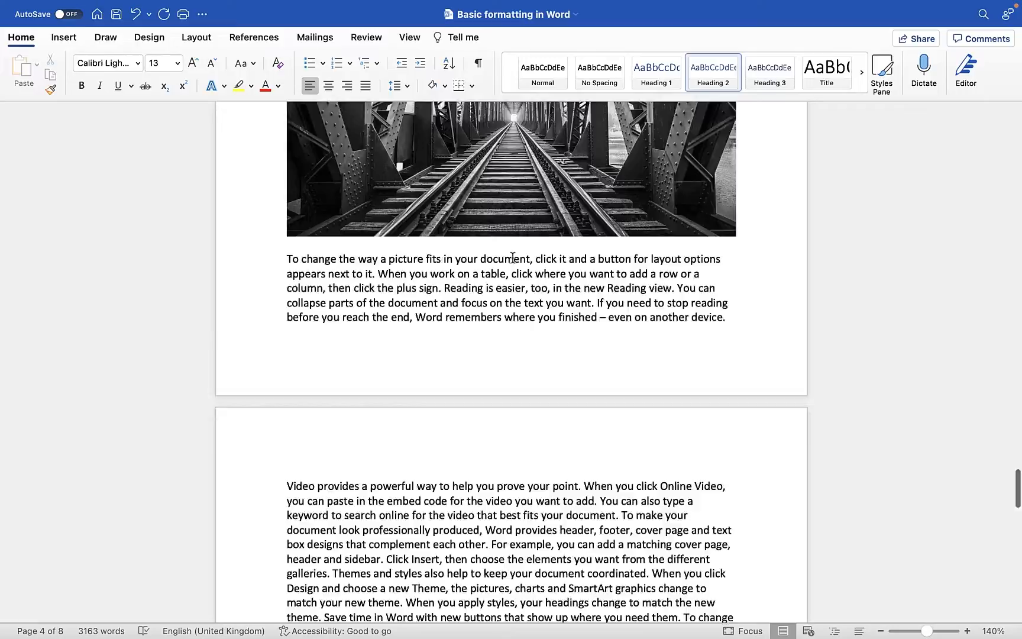
pyautogui.scroll(-5, 513, 257)
pyautogui.scroll(6, 513, 257)
pyautogui.scroll(10, 512, 257)
pyautogui.scroll(10, 512, 257)
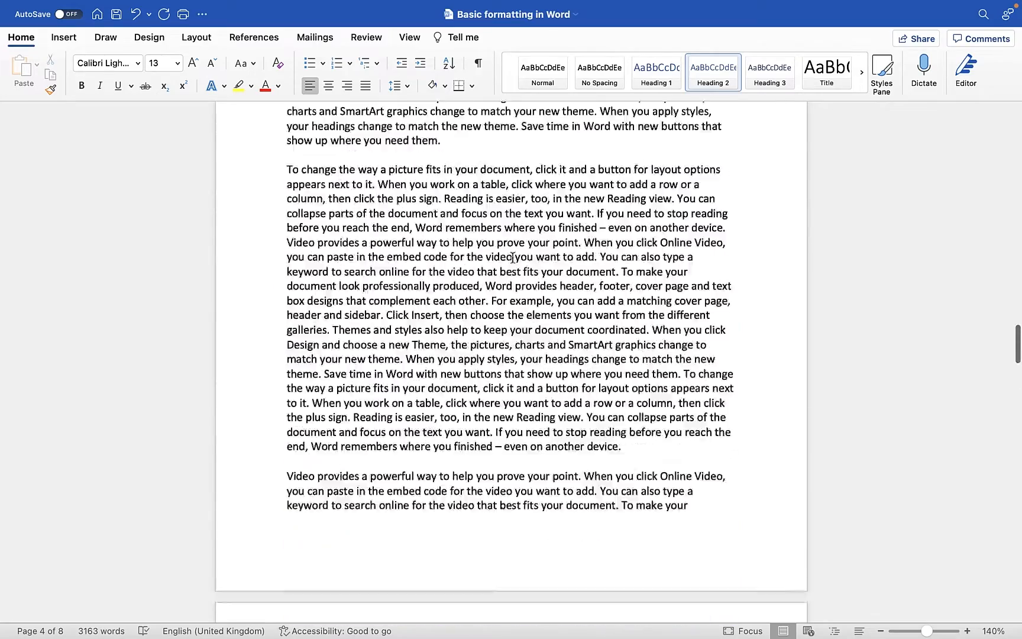
pyautogui.scroll(-5, 513, 257)
pyautogui.scroll(4, 513, 257)
pyautogui.scroll(-8, 479, 263)
pyautogui.scroll(-2, 432, 273)
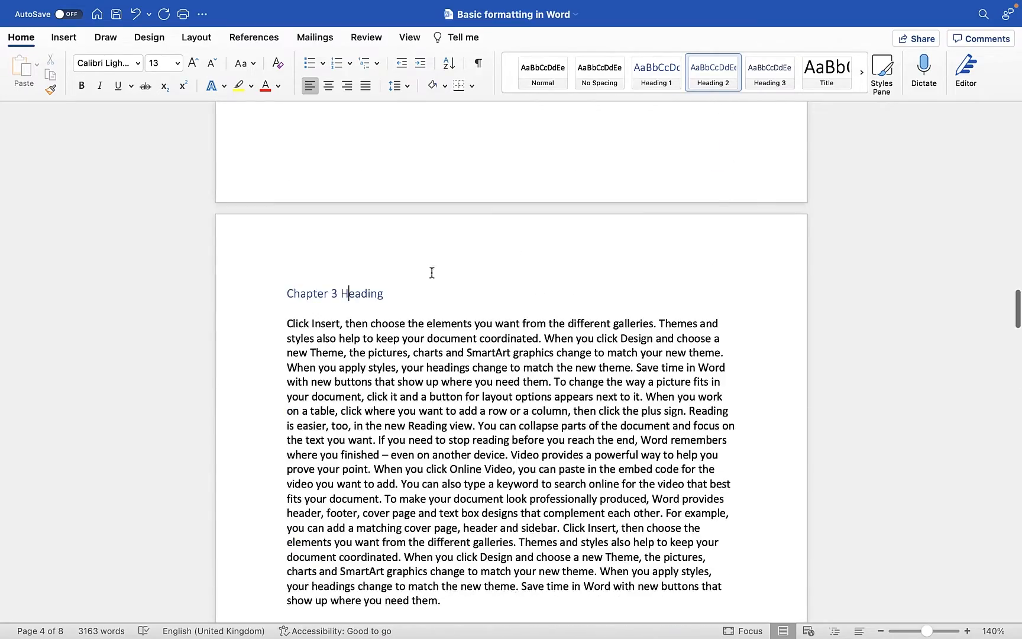
pyautogui.click(772, 82)
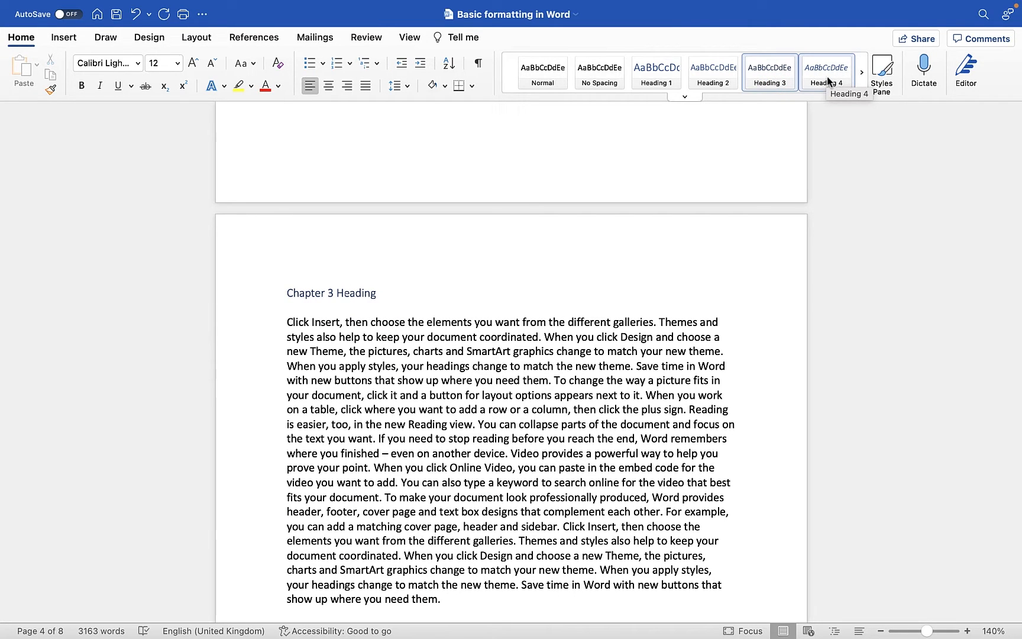
pyautogui.click(729, 72)
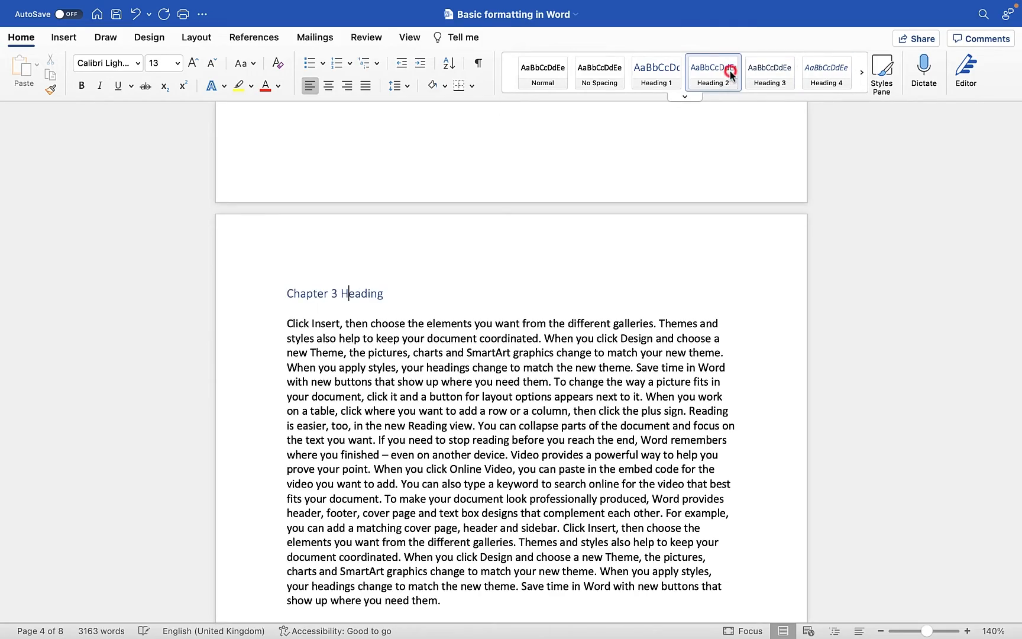
pyautogui.scroll(10, 556, 197)
pyautogui.scroll(10, 556, 207)
pyautogui.scroll(10, 528, 220)
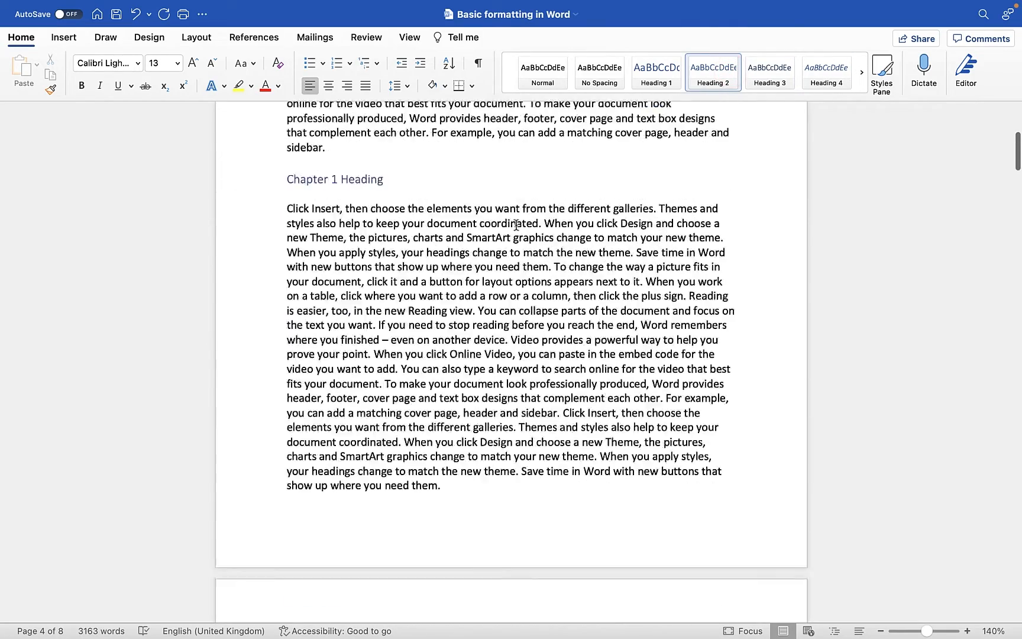
pyautogui.scroll(10, 516, 224)
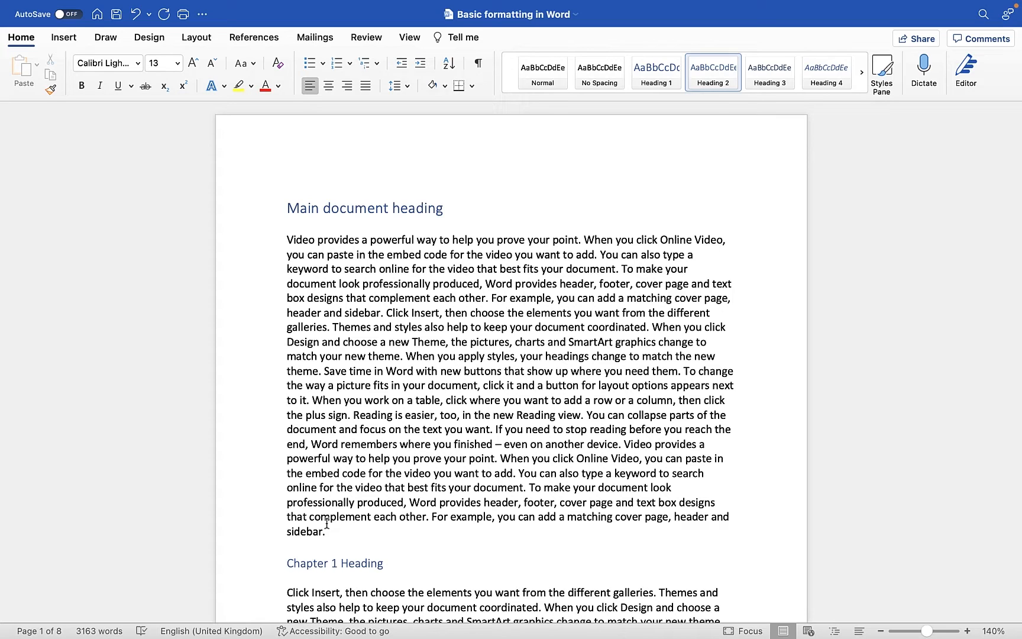
pyautogui.rightClick(717, 87)
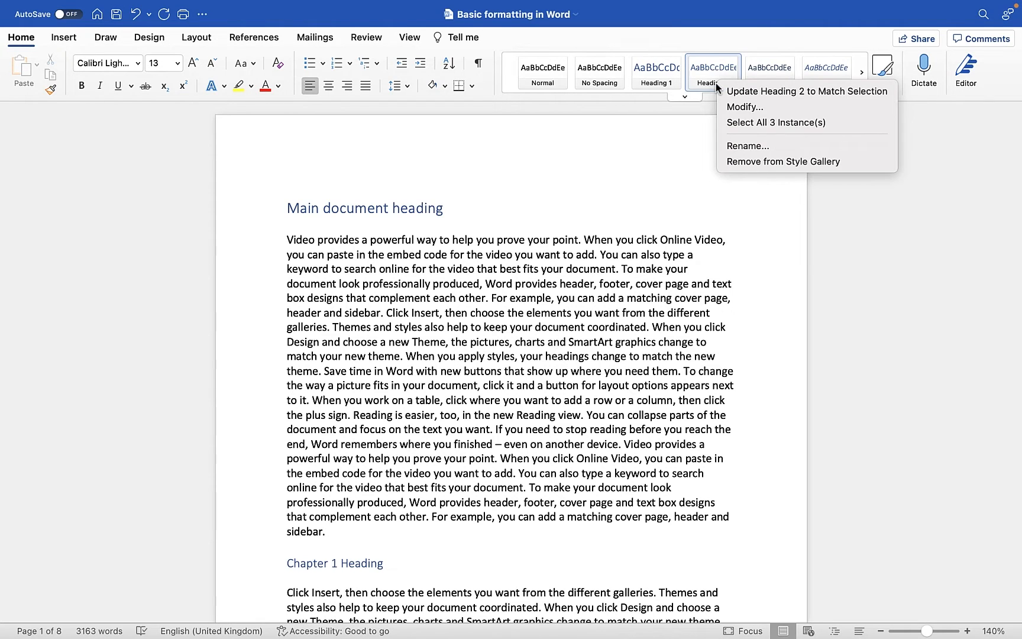
pyautogui.click(775, 123)
pyautogui.scroll(-10, 554, 285)
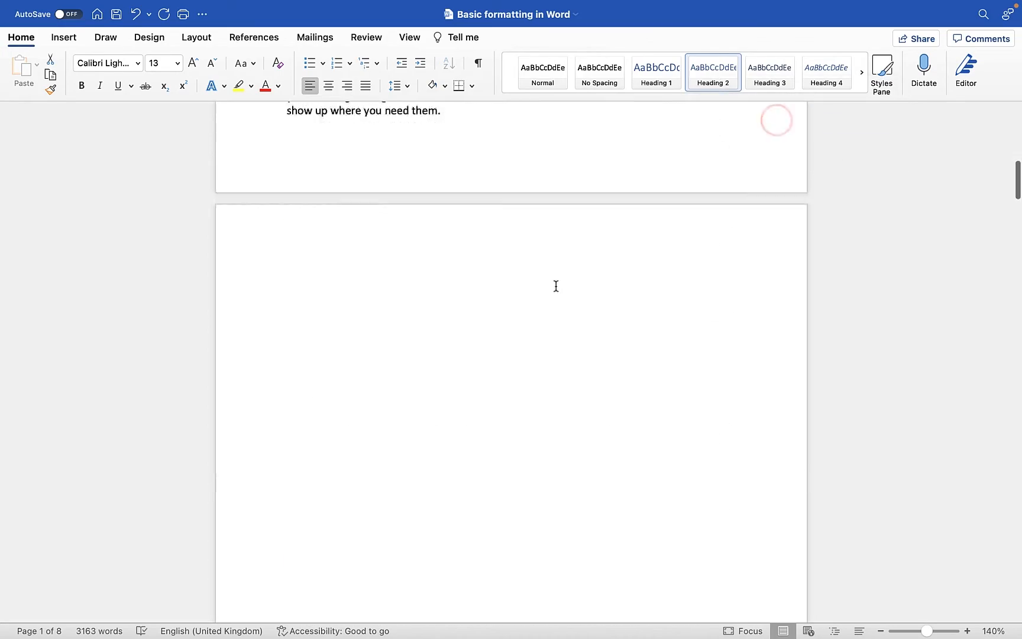
pyautogui.scroll(5, 556, 285)
pyautogui.scroll(-10, 556, 286)
pyautogui.scroll(-5, 556, 285)
pyautogui.scroll(-5, 555, 285)
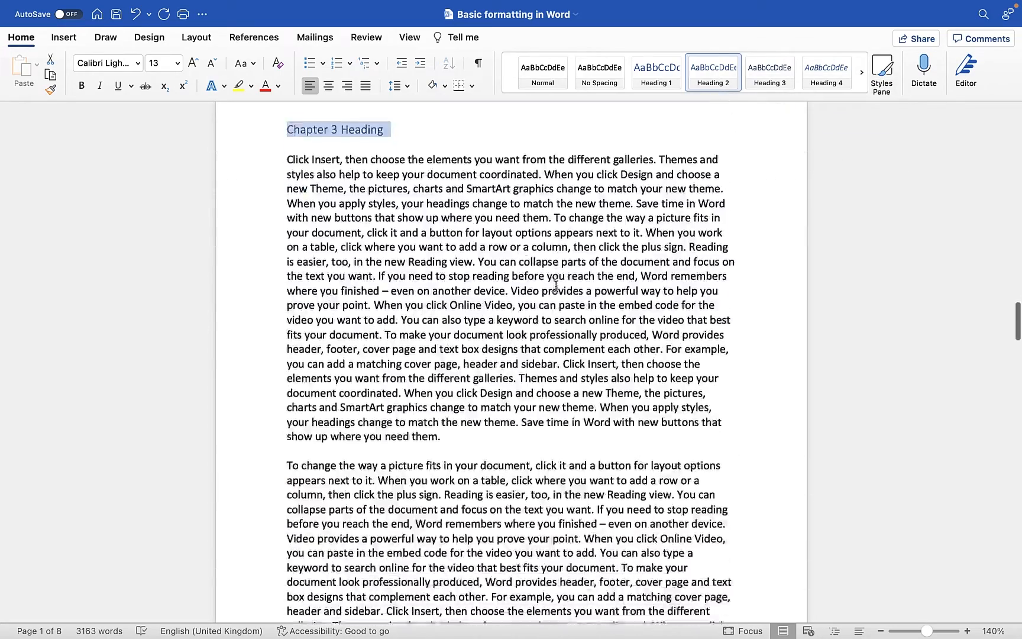
pyautogui.scroll(-1, 555, 287)
pyautogui.scroll(10, 556, 286)
pyautogui.scroll(10, 556, 287)
pyautogui.scroll(10, 555, 286)
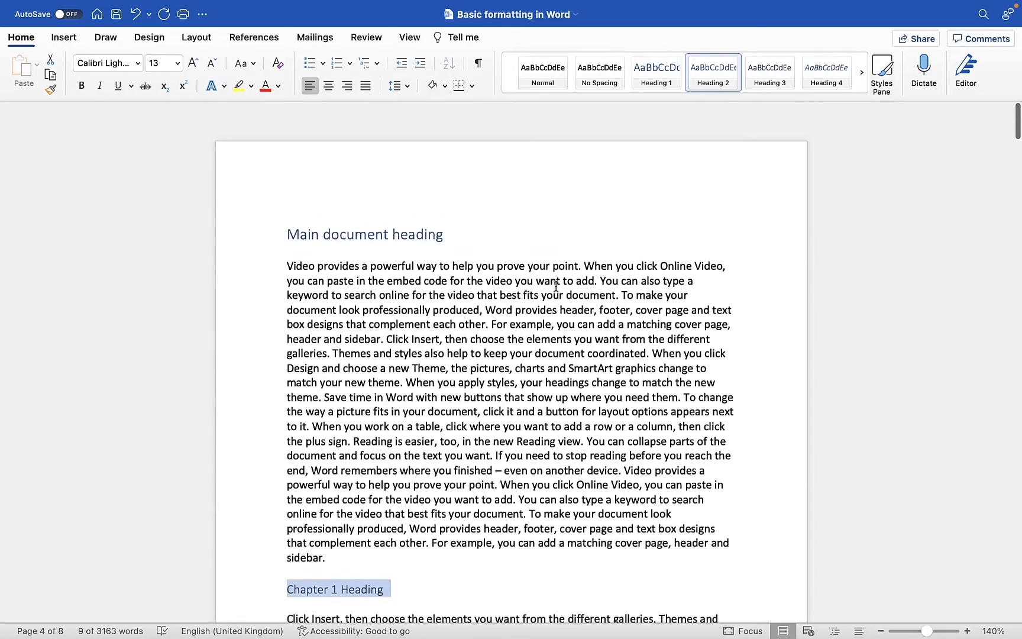
pyautogui.click(562, 270)
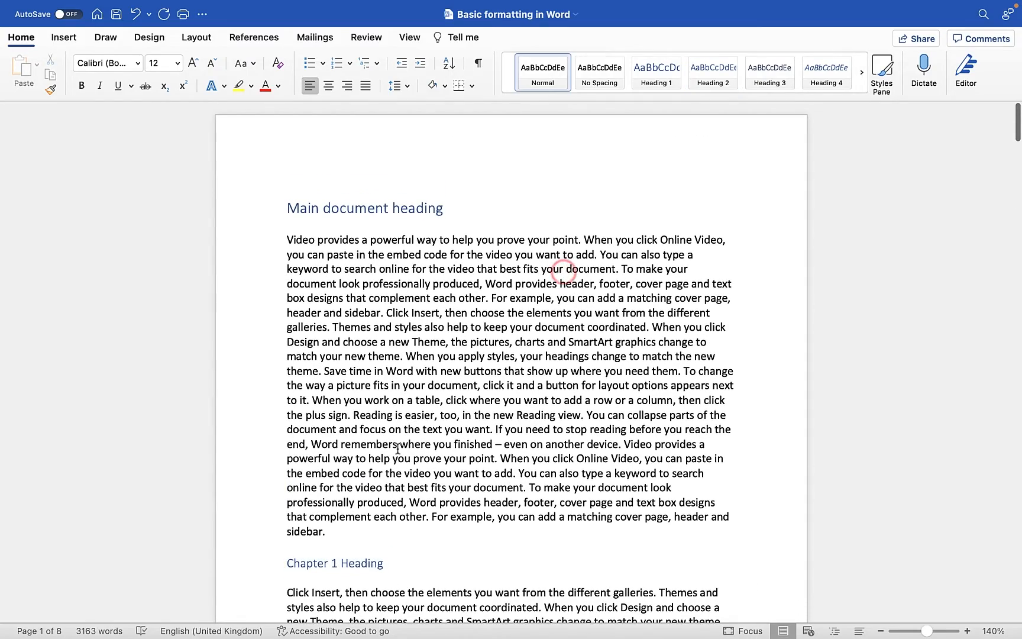
pyautogui.click(362, 565)
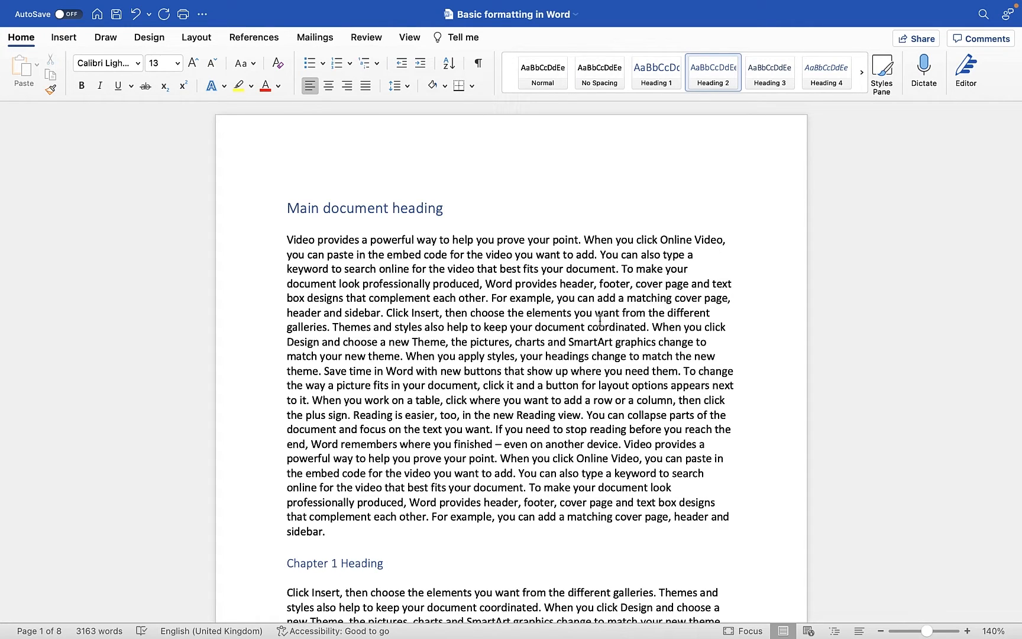
# - Modify Heading 2 to 16 pt bold darker blue, keeping Normal as its base style
pyautogui.rightClick(710, 75)
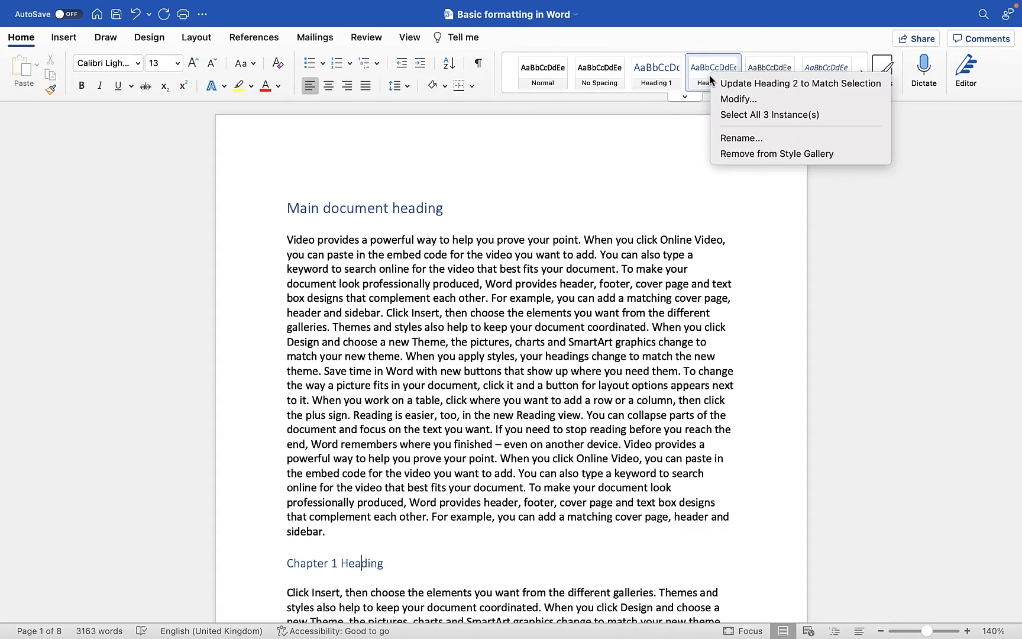
pyautogui.click(743, 99)
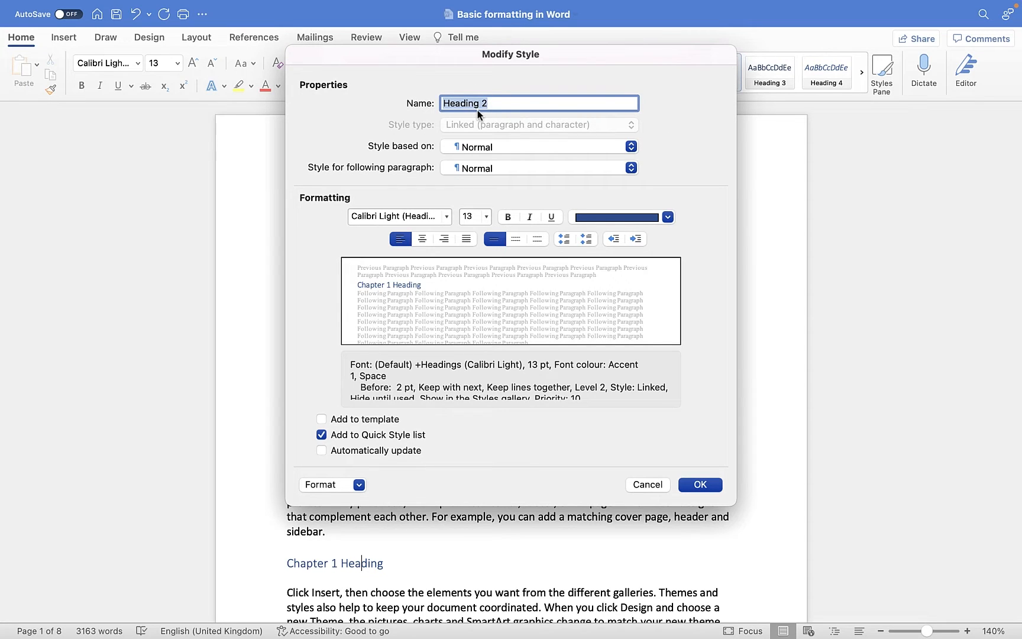
pyautogui.click(630, 146)
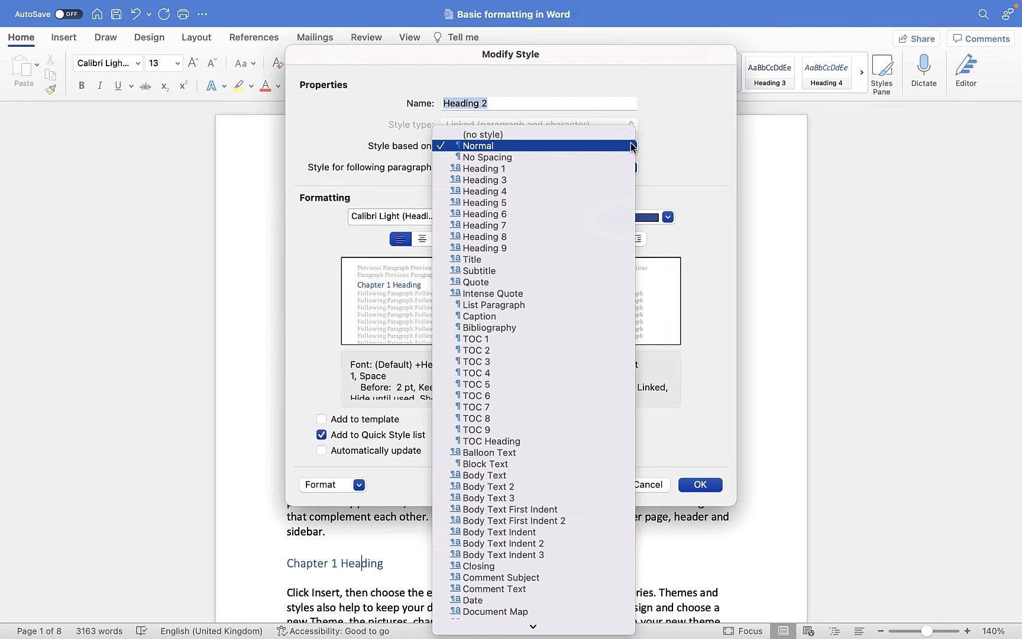
pyautogui.click(631, 146)
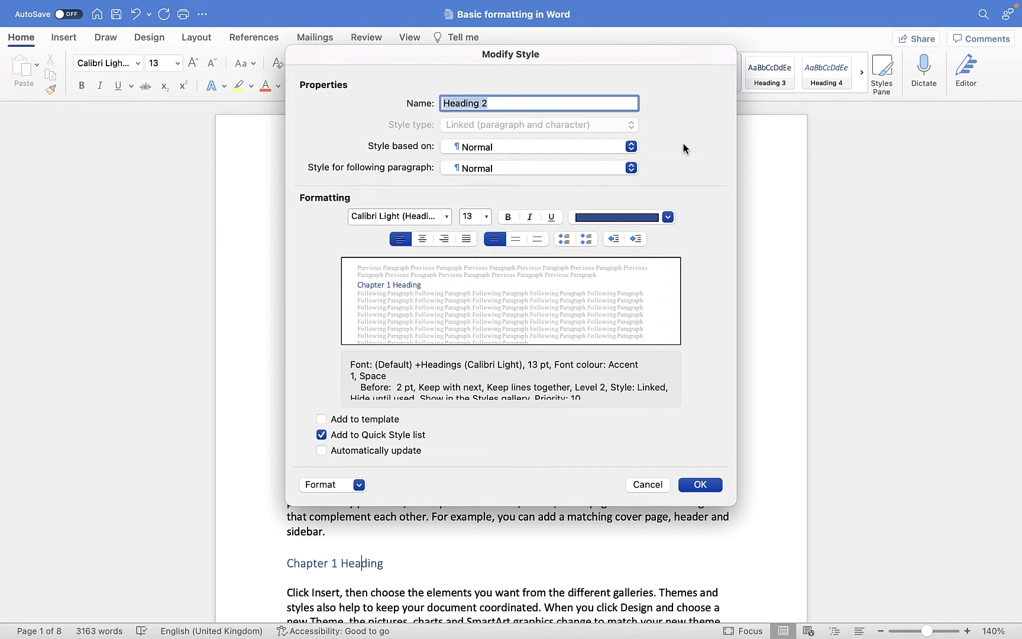
pyautogui.click(486, 217)
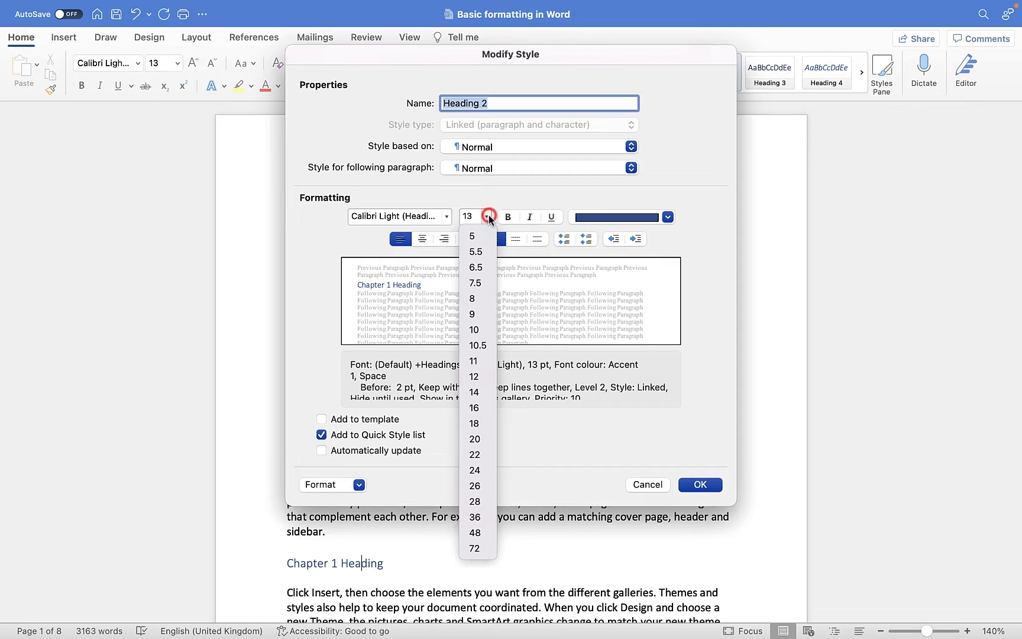
pyautogui.click(478, 407)
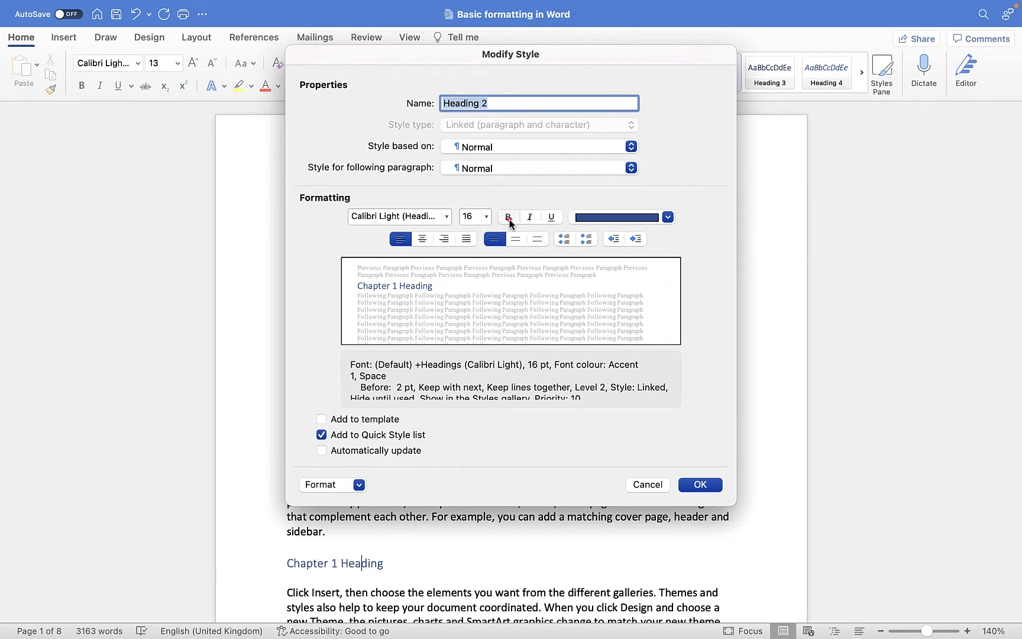
pyautogui.click(509, 218)
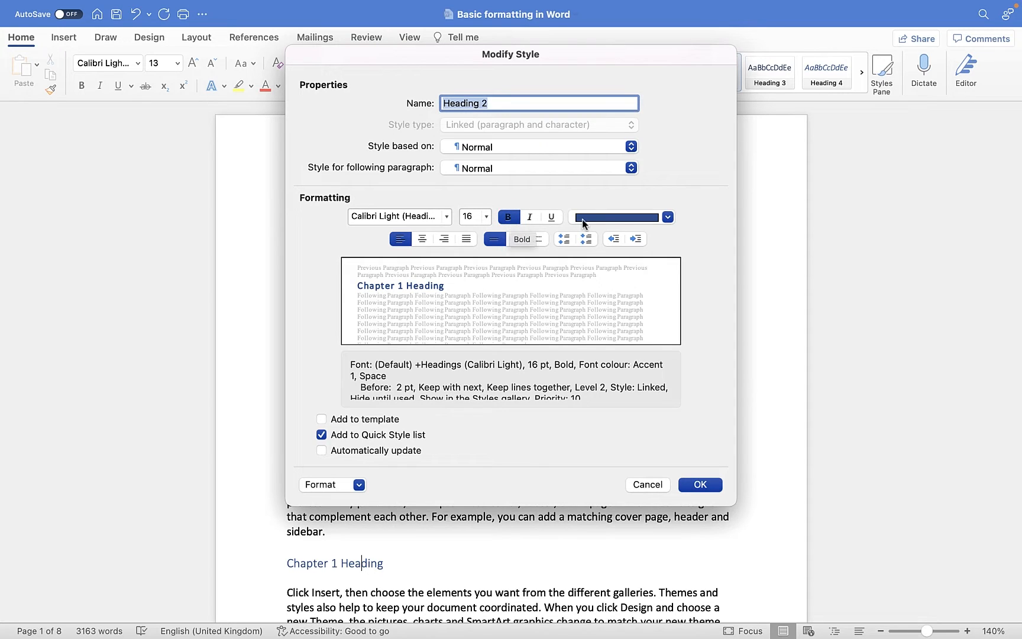
pyautogui.click(668, 217)
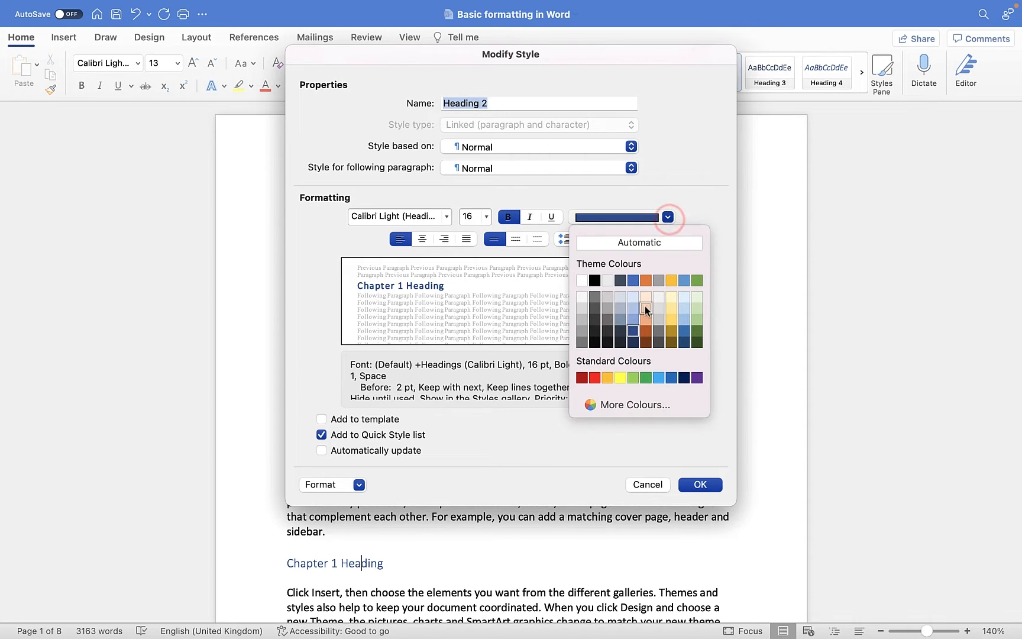
pyautogui.click(633, 342)
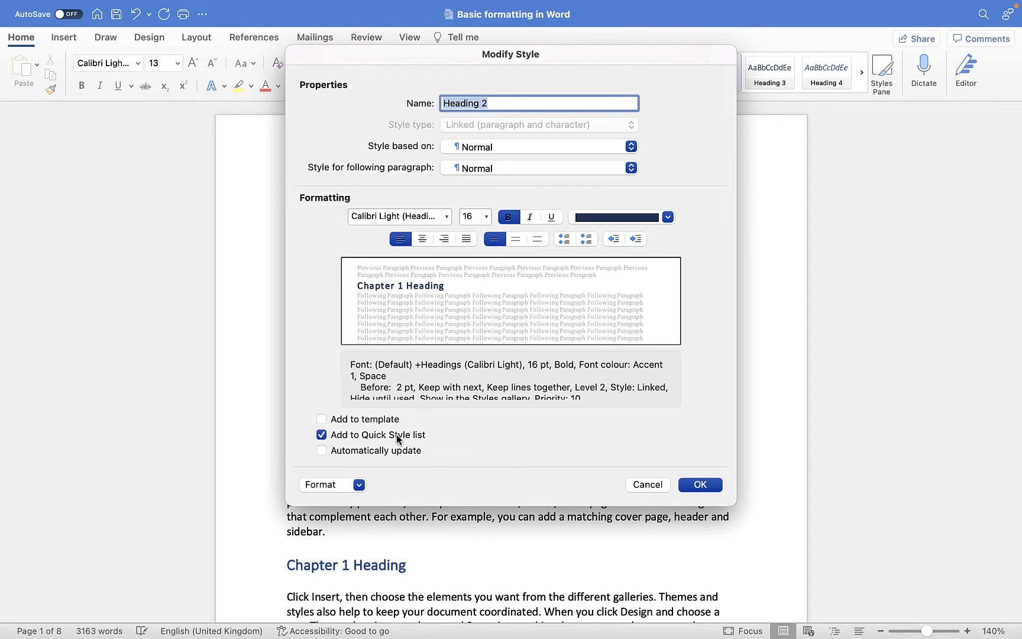
# - Give Heading 2 paragraph spacing of 6 pt before and after and apply the modified style
pyautogui.click(358, 485)
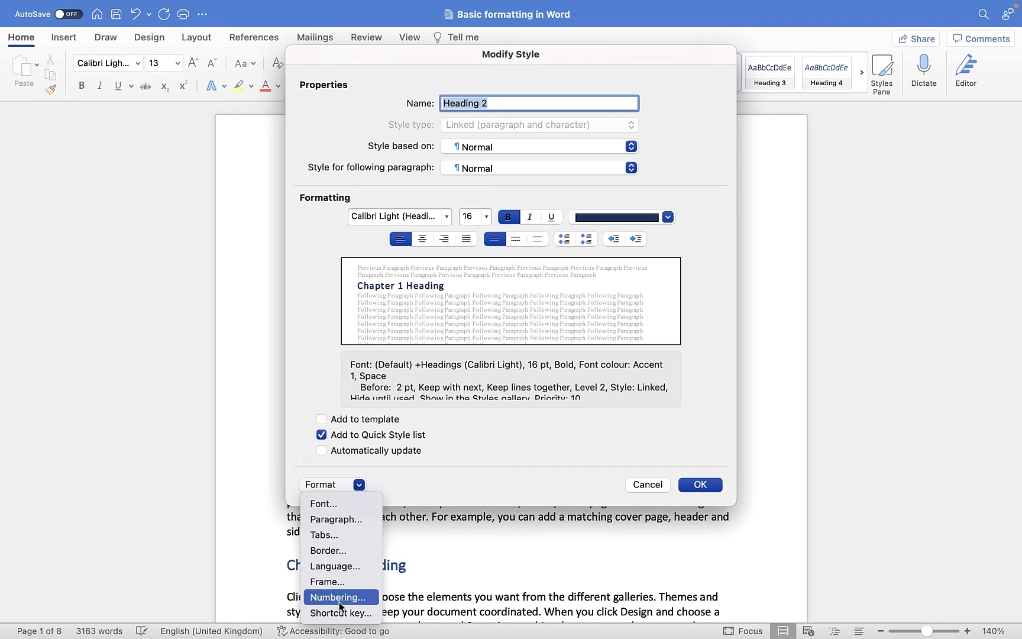
pyautogui.click(357, 522)
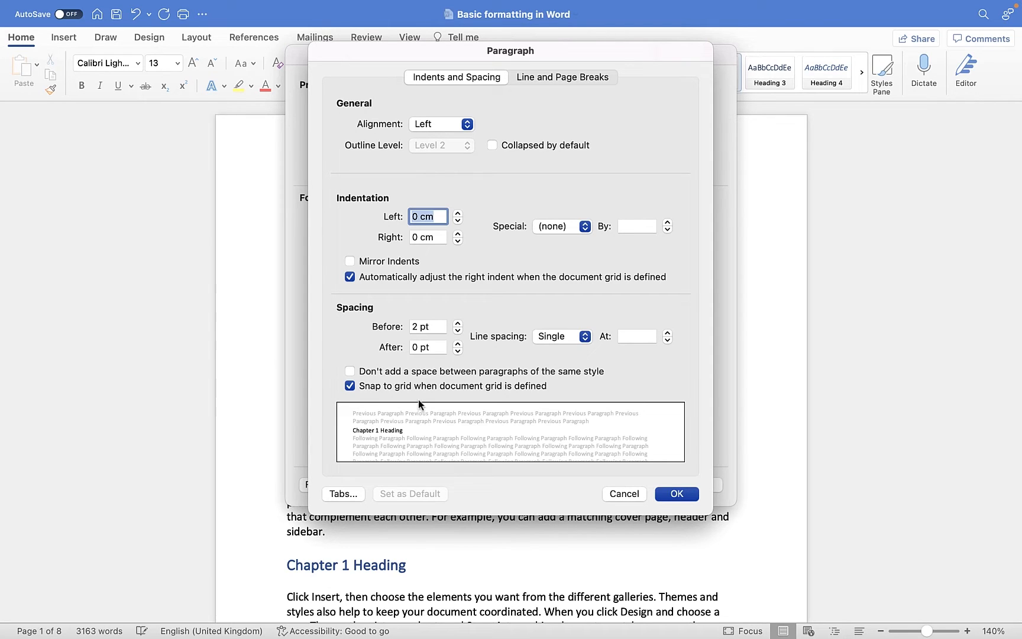
pyautogui.click(456, 343)
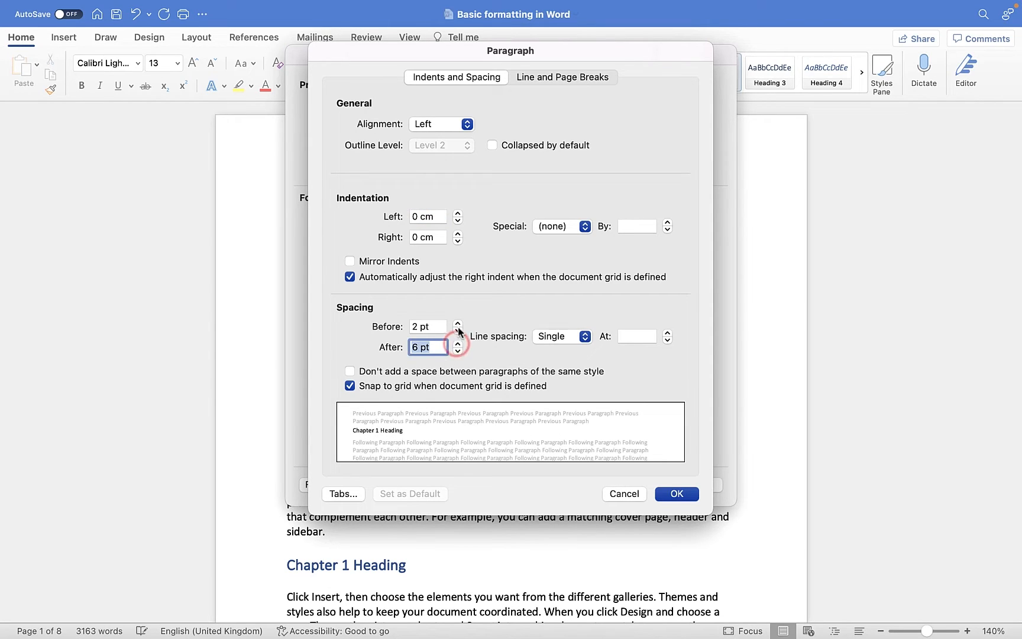
pyautogui.click(457, 323)
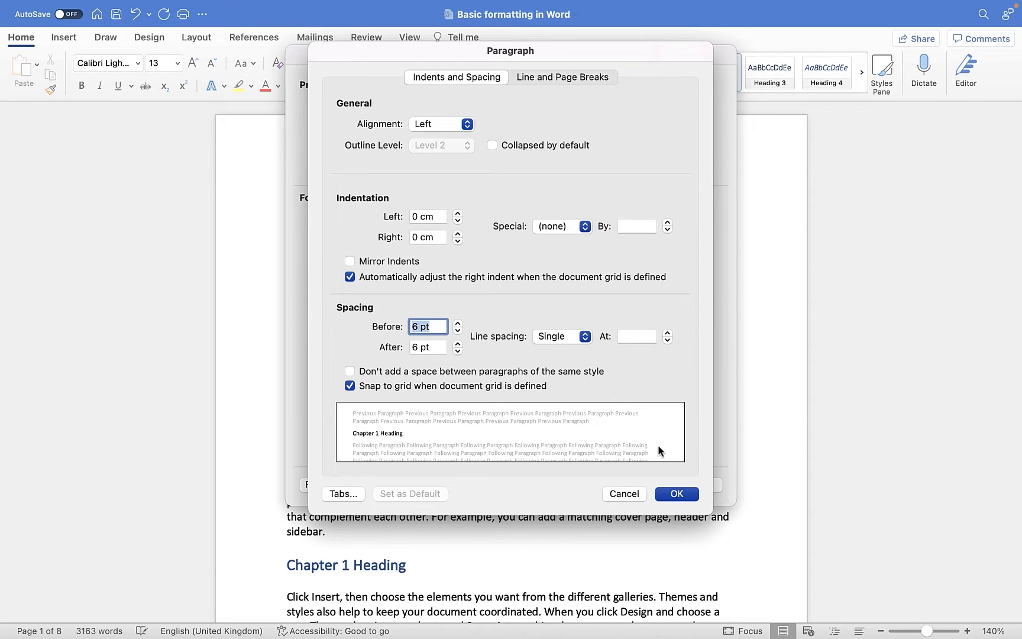
pyautogui.click(675, 492)
pyautogui.click(701, 485)
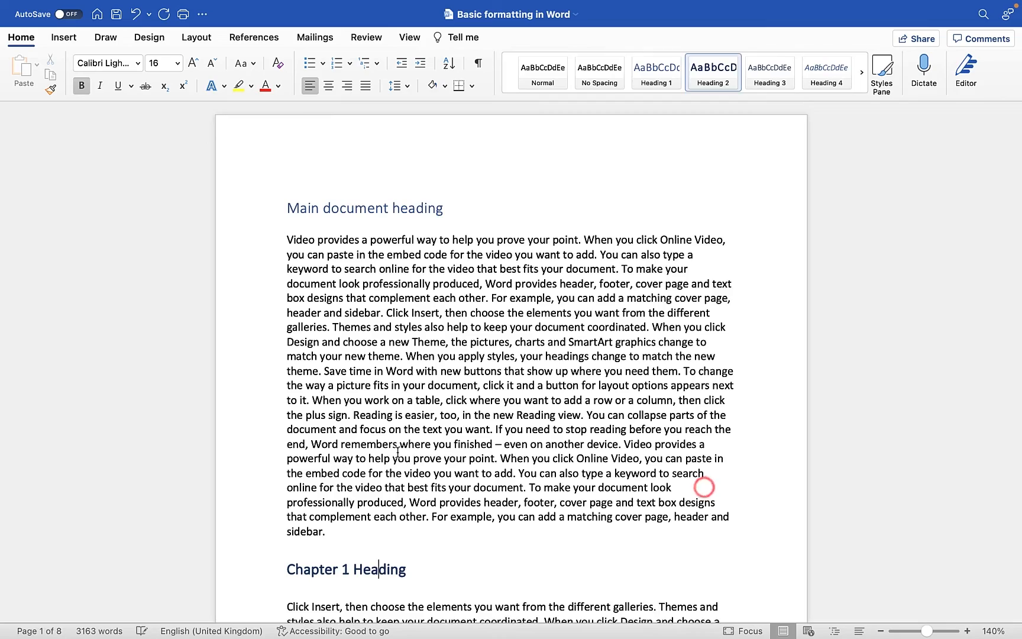
pyautogui.scroll(-4, 392, 511)
pyautogui.scroll(-1, 375, 431)
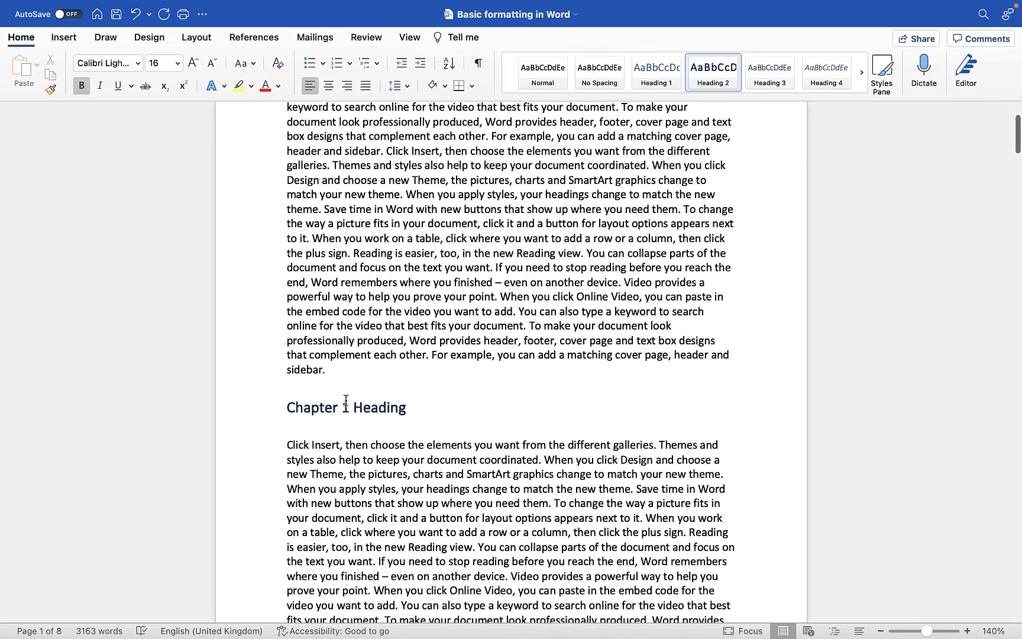
pyautogui.scroll(-5, 347, 403)
pyautogui.scroll(-10, 345, 401)
pyautogui.scroll(-5, 346, 400)
pyautogui.scroll(-5, 345, 401)
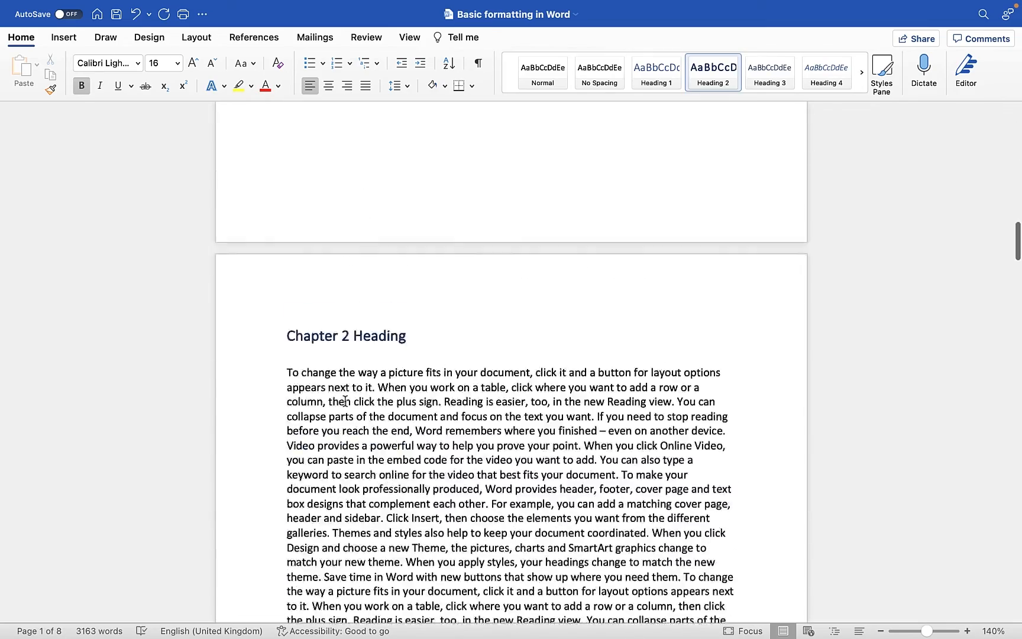
pyautogui.scroll(-3, 345, 401)
pyautogui.scroll(-10, 345, 401)
pyautogui.scroll(-5, 345, 401)
pyautogui.scroll(2, 343, 400)
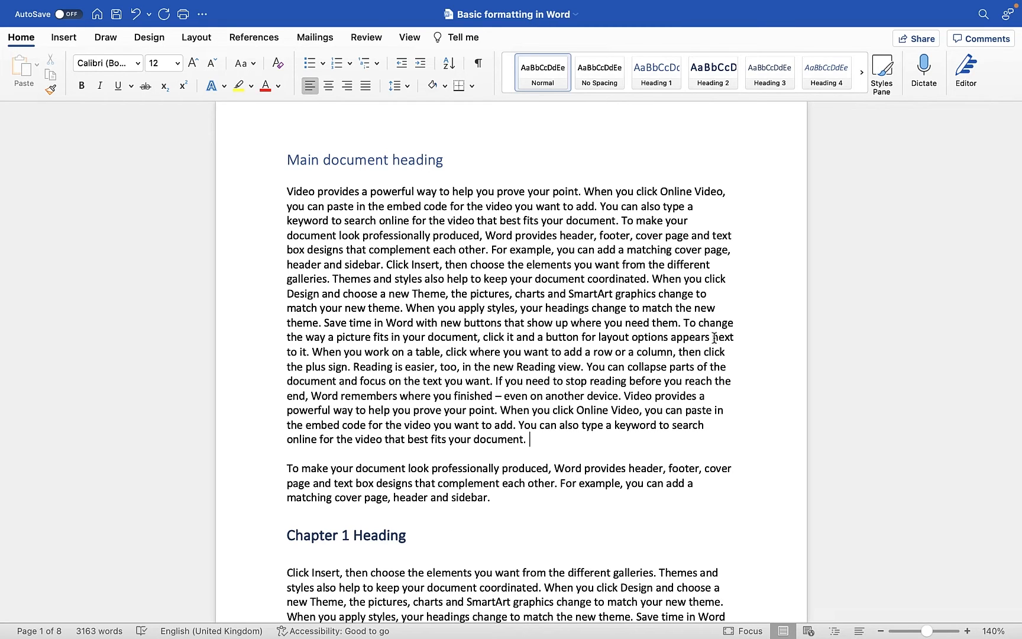
# - Start a new paragraph style from the Styles pane and base it on Quote
pyautogui.click(881, 70)
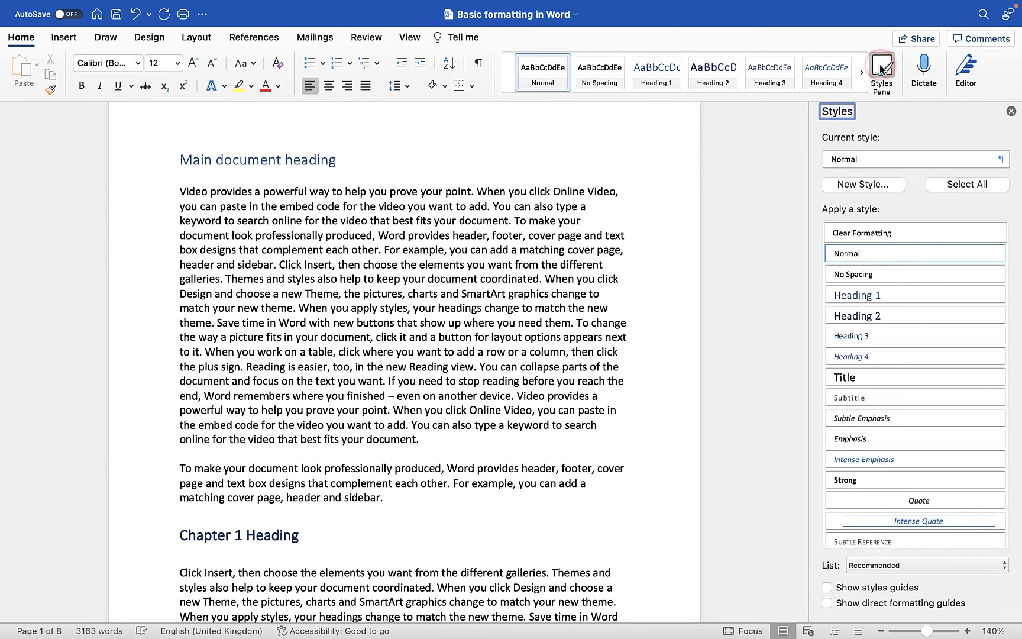
pyautogui.click(861, 189)
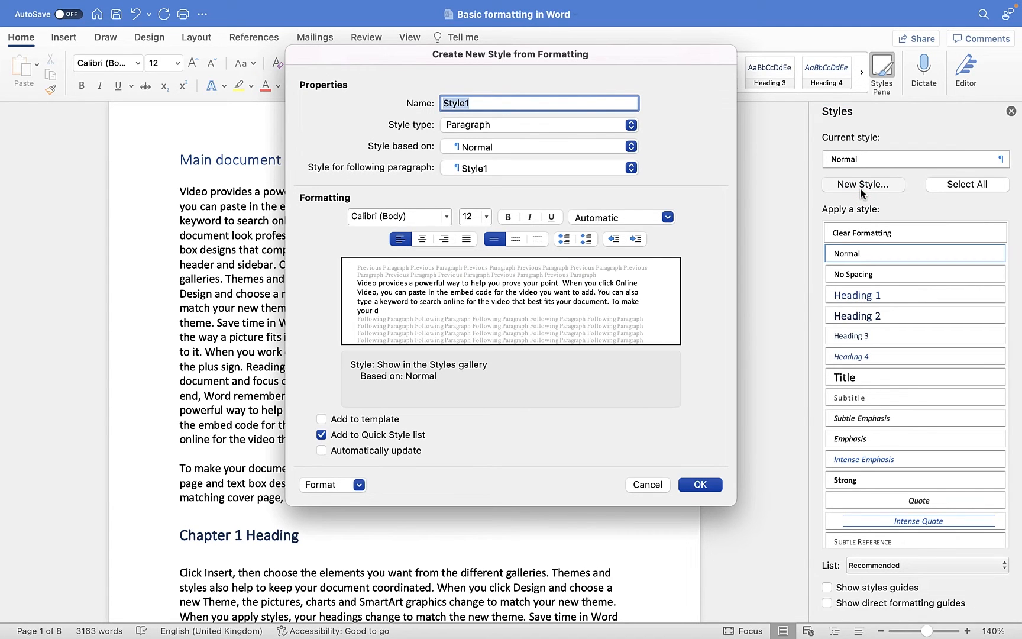
pyautogui.write('Quot')
pyautogui.write('e - a')
pyautogui.write('ndy')
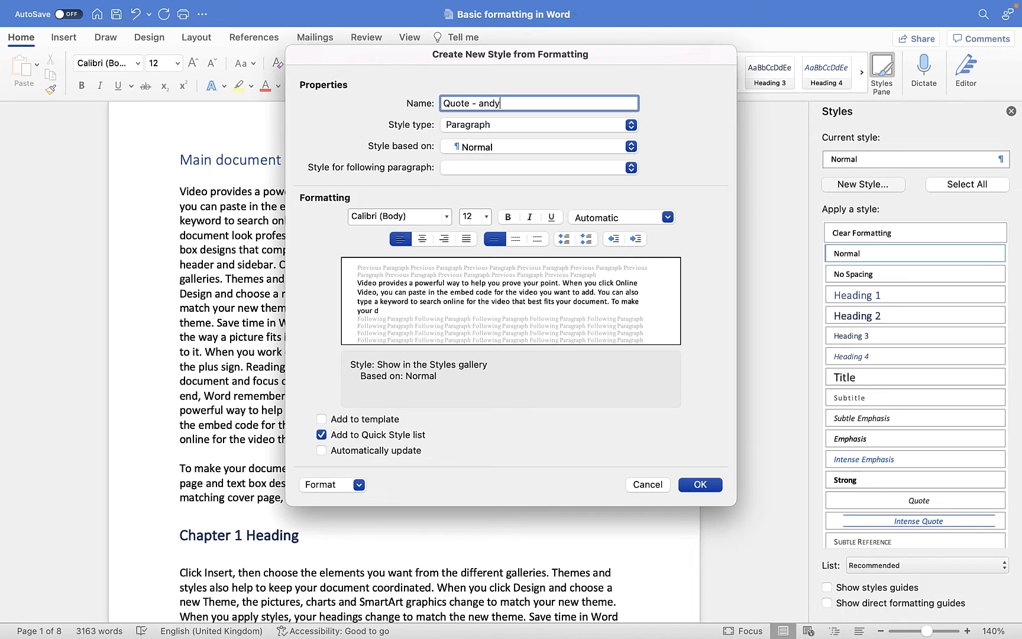
pyautogui.click(471, 126)
pyautogui.click(471, 126)
pyautogui.click(477, 146)
pyautogui.click(476, 146)
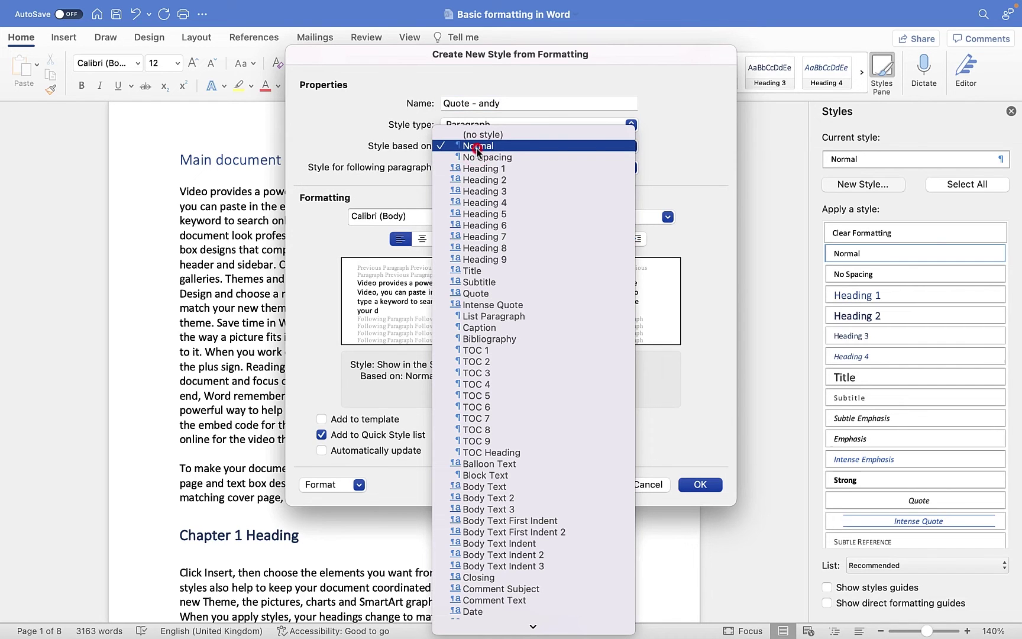
pyautogui.click(480, 294)
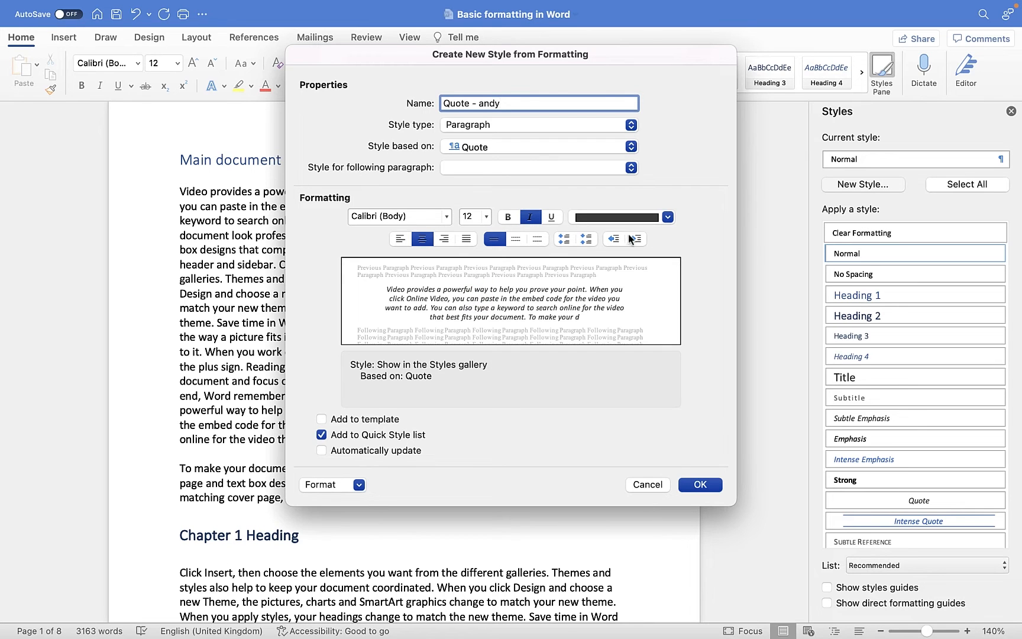
# - Make the new style's text blue Accent 1 and bold
pyautogui.click(668, 218)
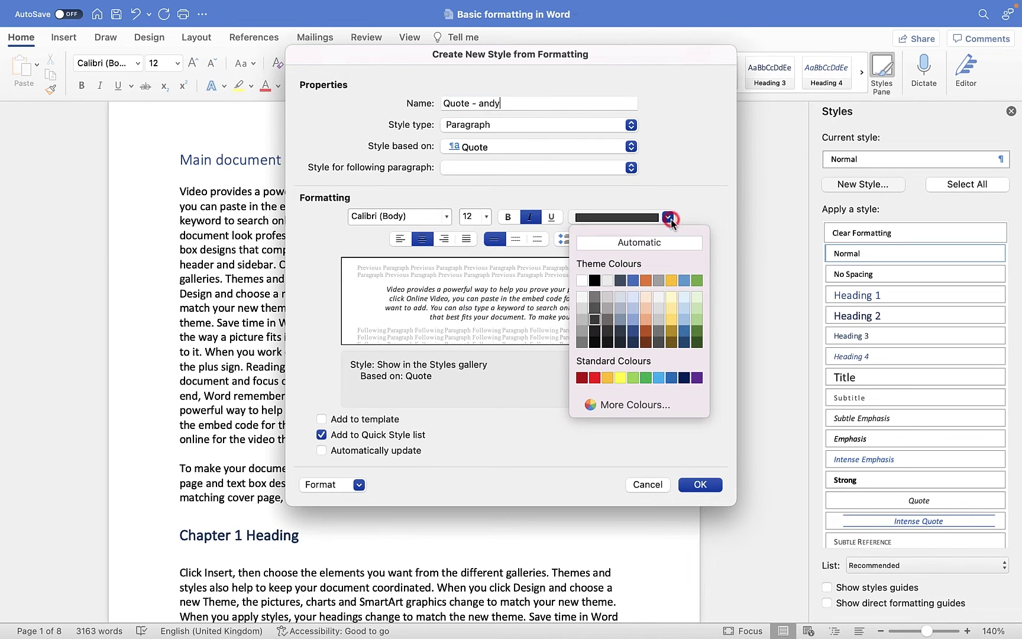
pyautogui.click(632, 329)
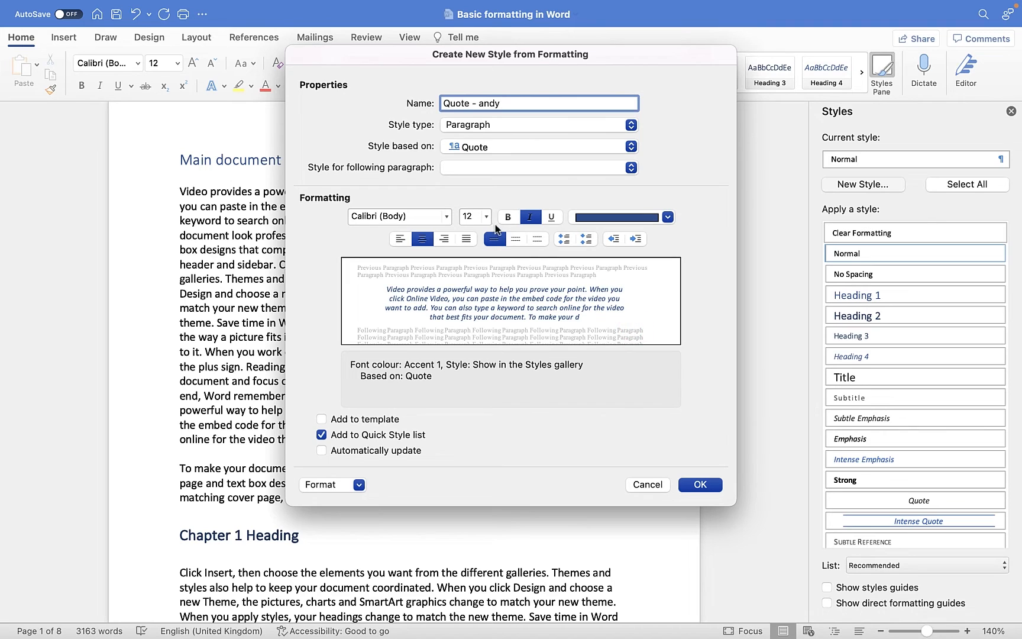
pyautogui.click(509, 217)
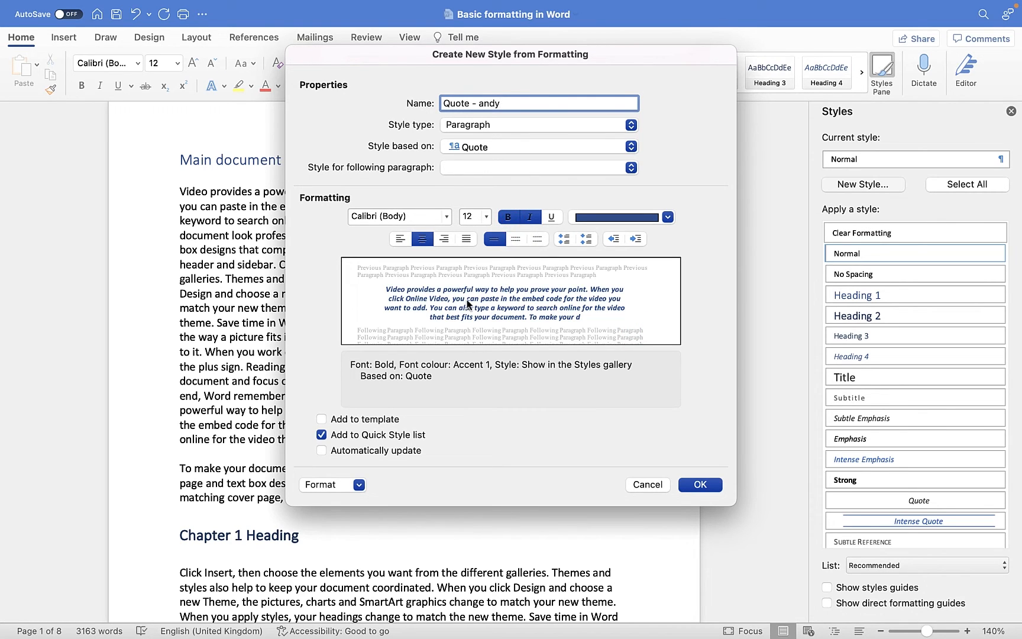
pyautogui.click(361, 485)
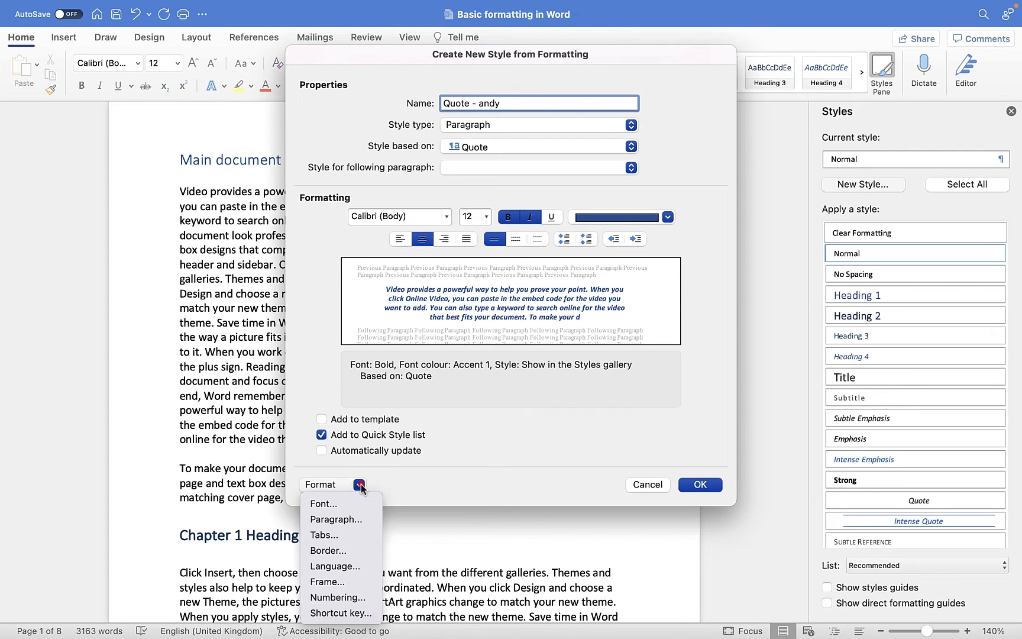
# - Set 12 pt spacing before and after for 'Quote - andy' and save the new style
pyautogui.click(354, 521)
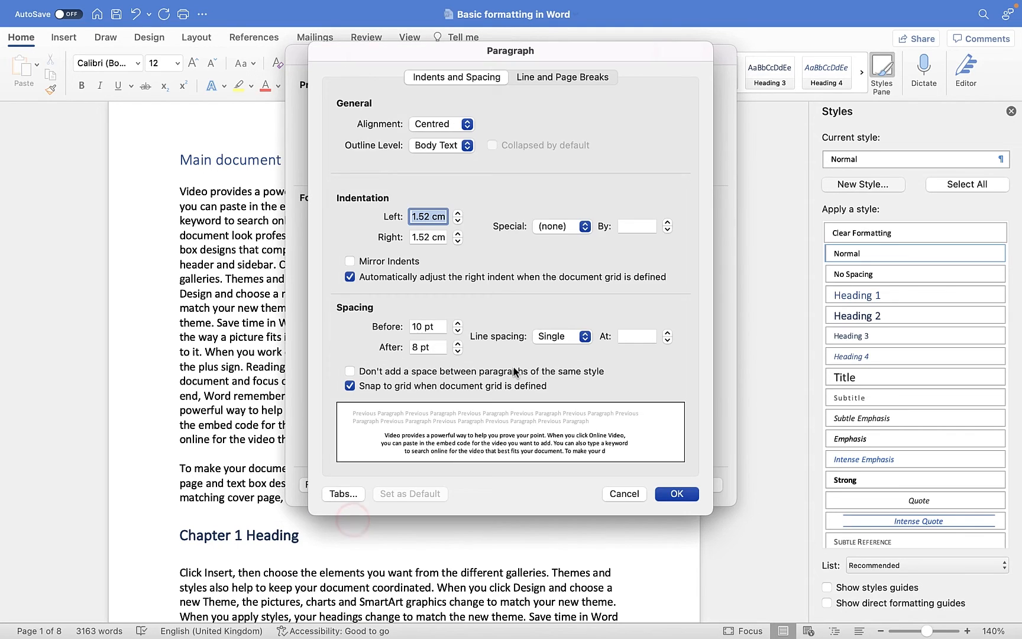
pyautogui.click(457, 343)
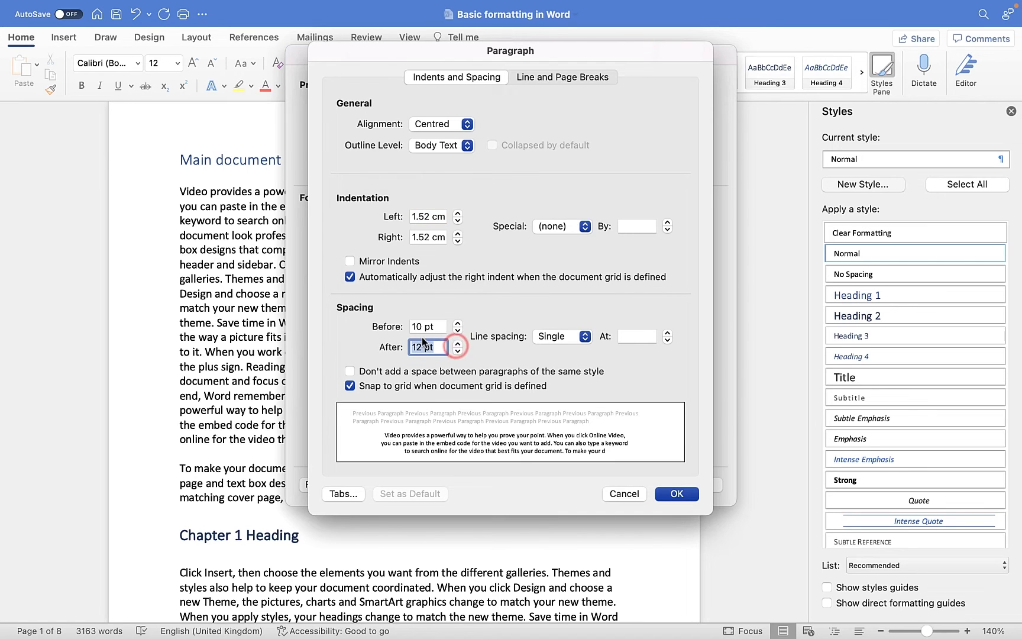
pyautogui.click(457, 322)
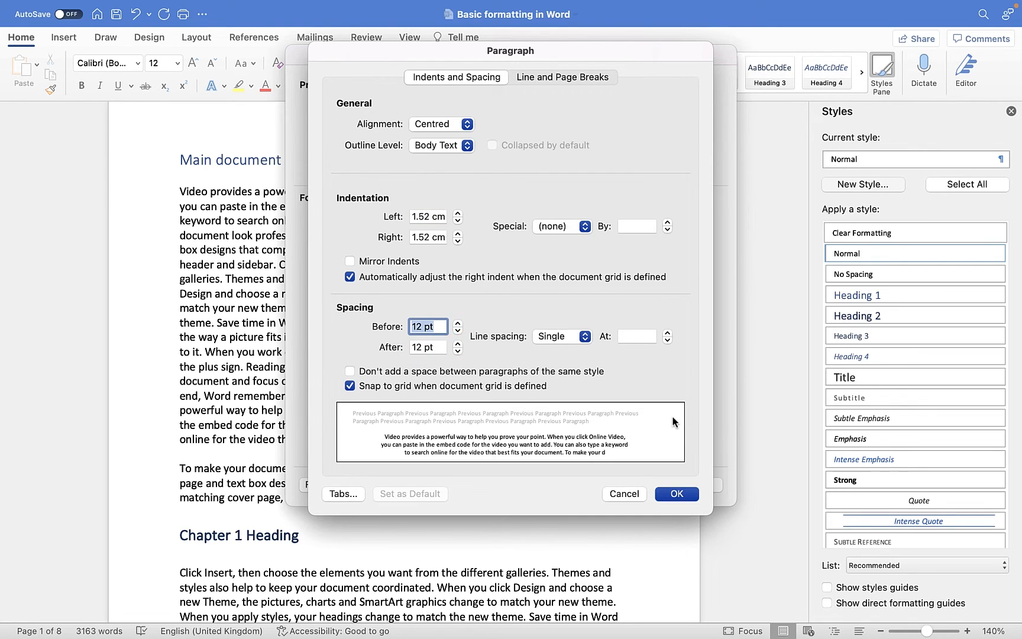
pyautogui.click(677, 493)
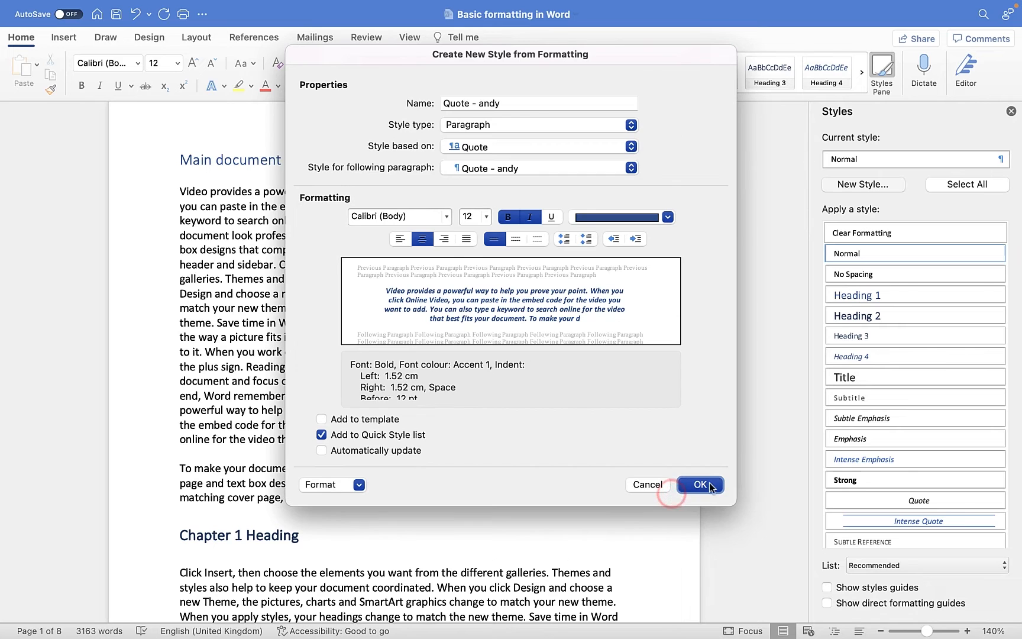
pyautogui.click(708, 485)
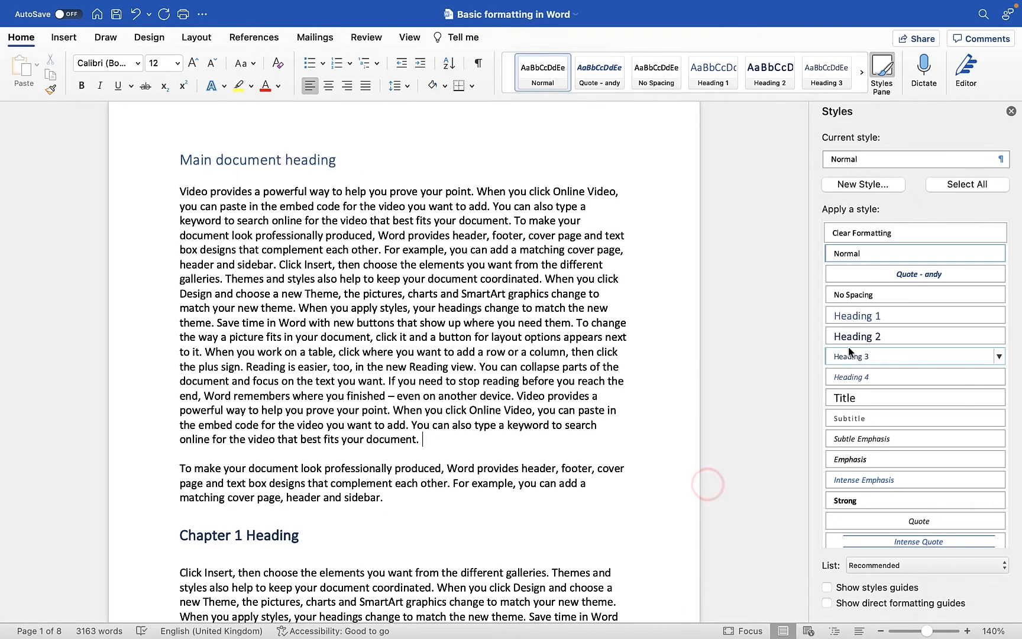
# - Apply the Quote - andy style to the 'To make your document look professionally produced' paragraph
pyautogui.click(1011, 111)
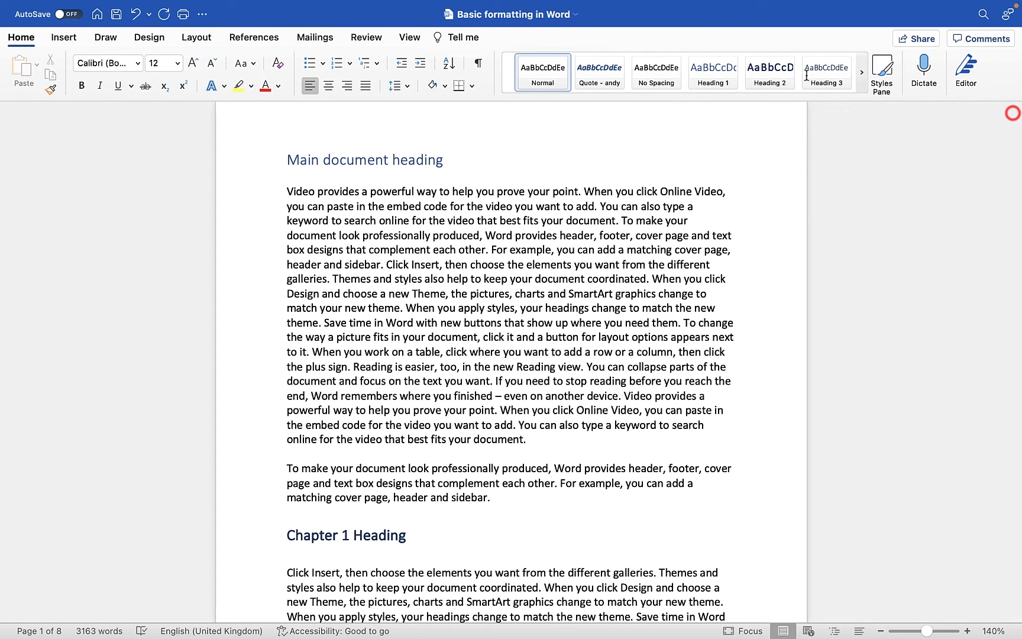
pyautogui.click(684, 97)
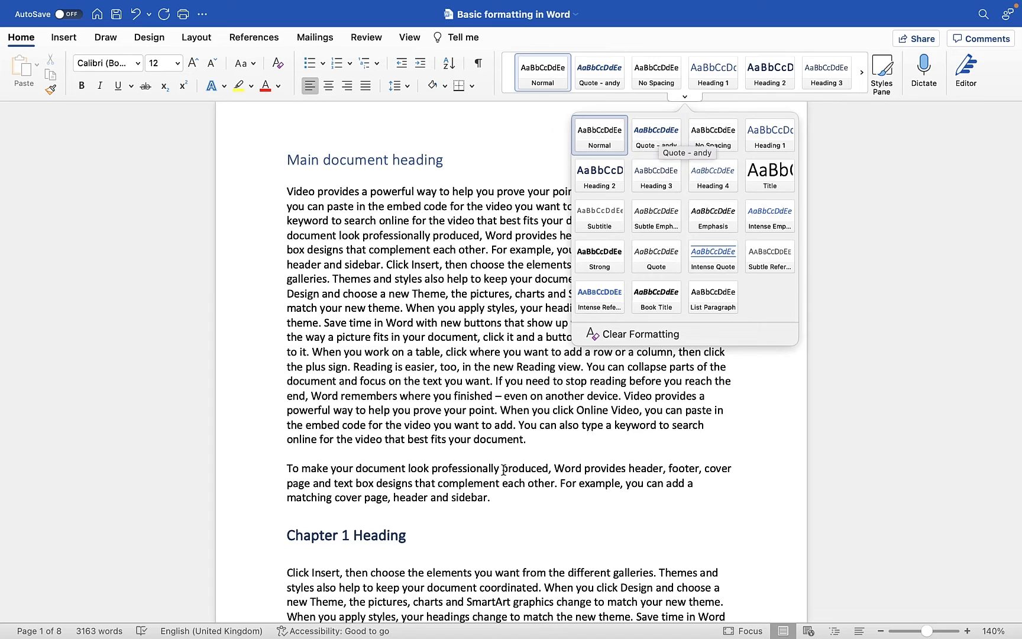
pyautogui.click(473, 484)
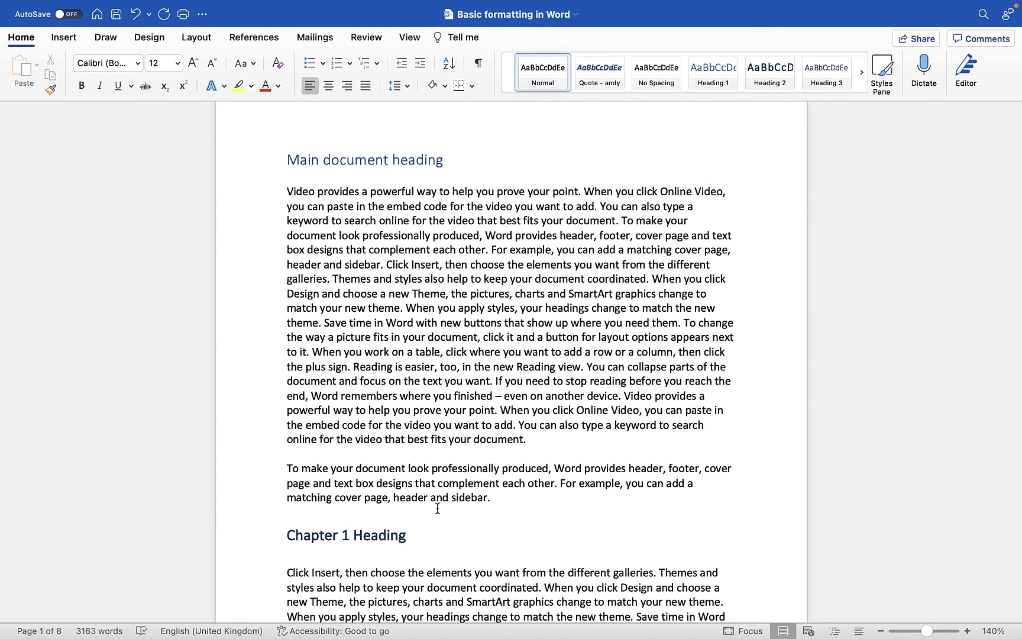
pyautogui.click(599, 74)
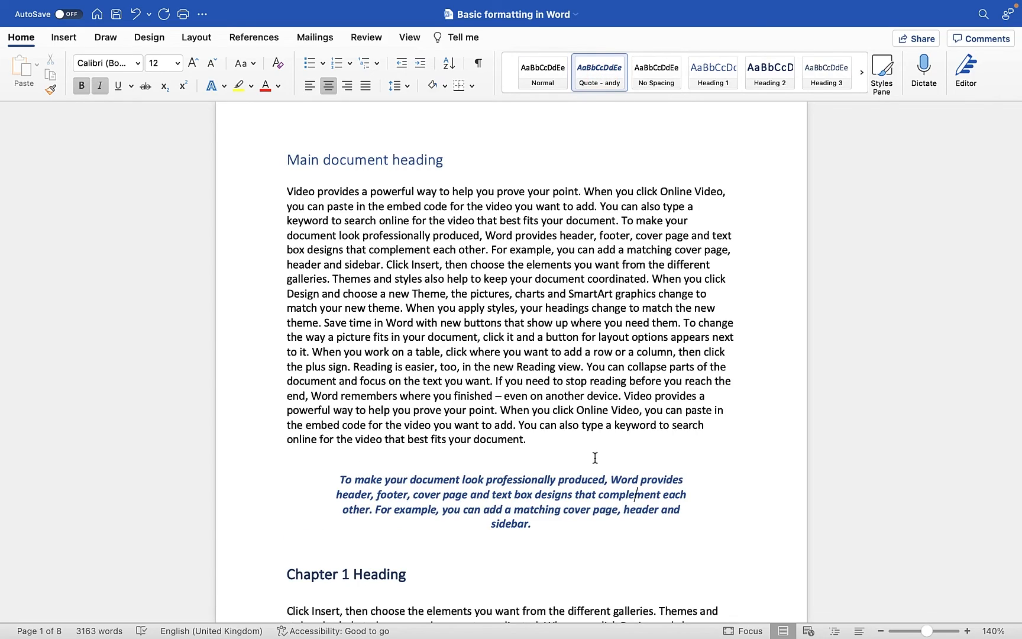
pyautogui.scroll(-2, 595, 458)
pyautogui.scroll(-5, 595, 458)
pyautogui.scroll(-3, 595, 457)
pyautogui.scroll(-10, 594, 458)
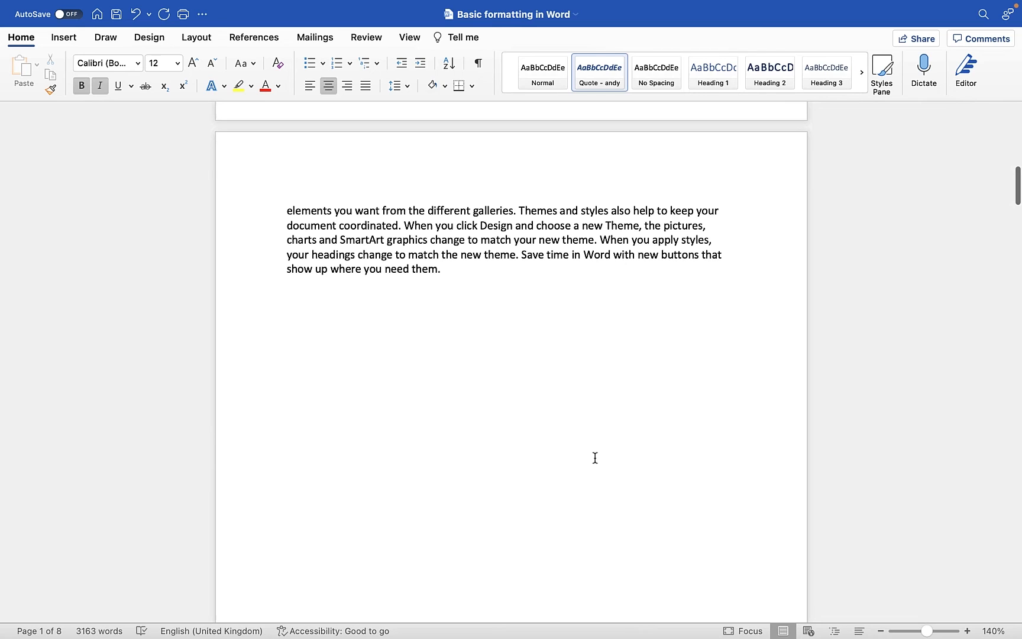
pyautogui.scroll(-1, 595, 457)
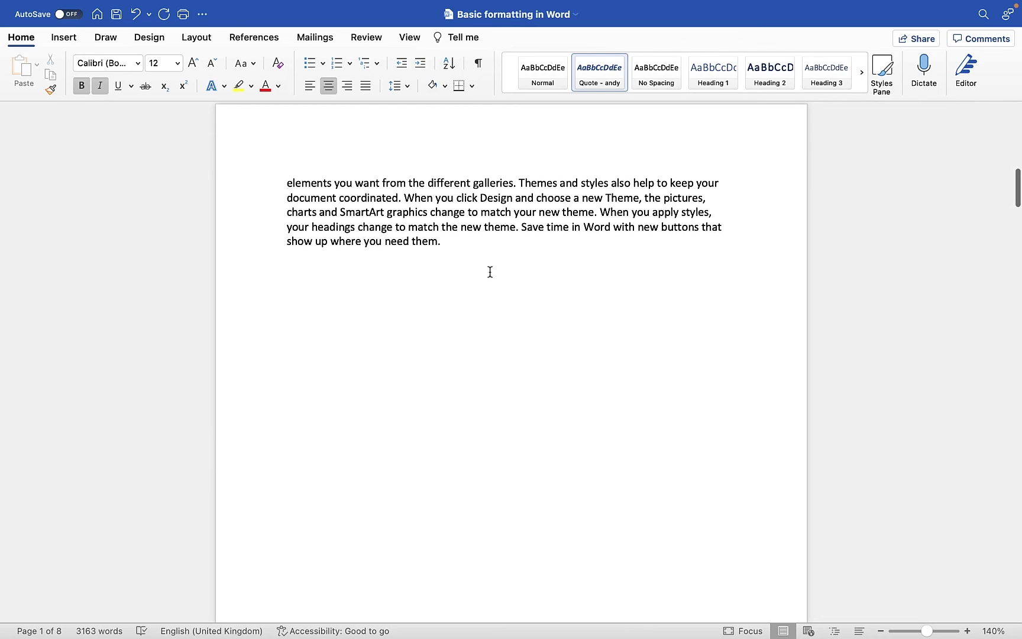
# - Break 'When you click Design…' into its own paragraph, try Quote - andy, then revert it to Normal
pyautogui.click(406, 197)
pyautogui.press('Return')
pyautogui.press('Return')
pyautogui.click(407, 237)
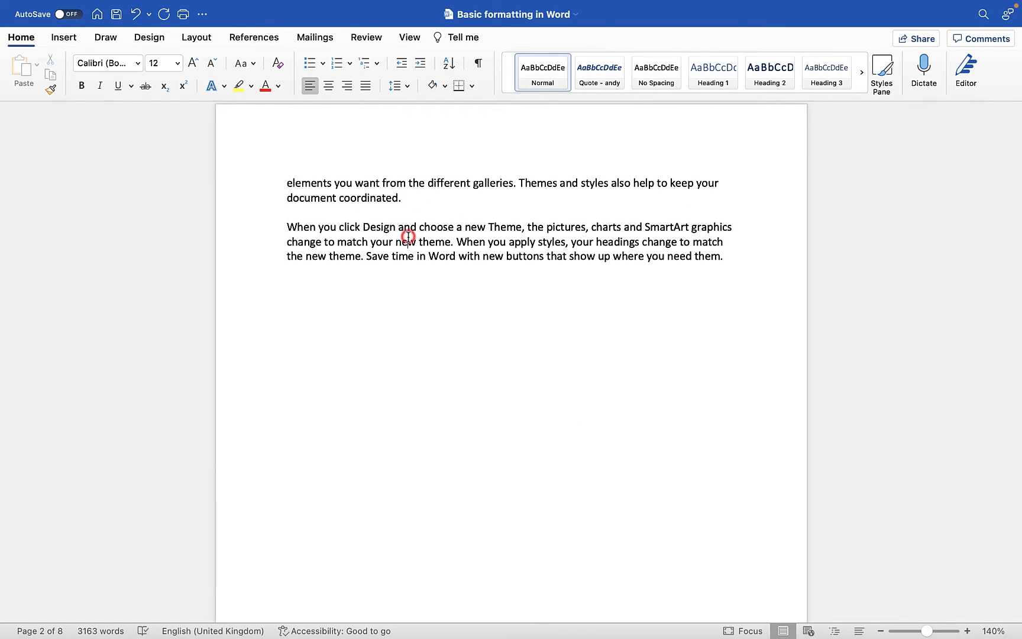
pyautogui.click(595, 76)
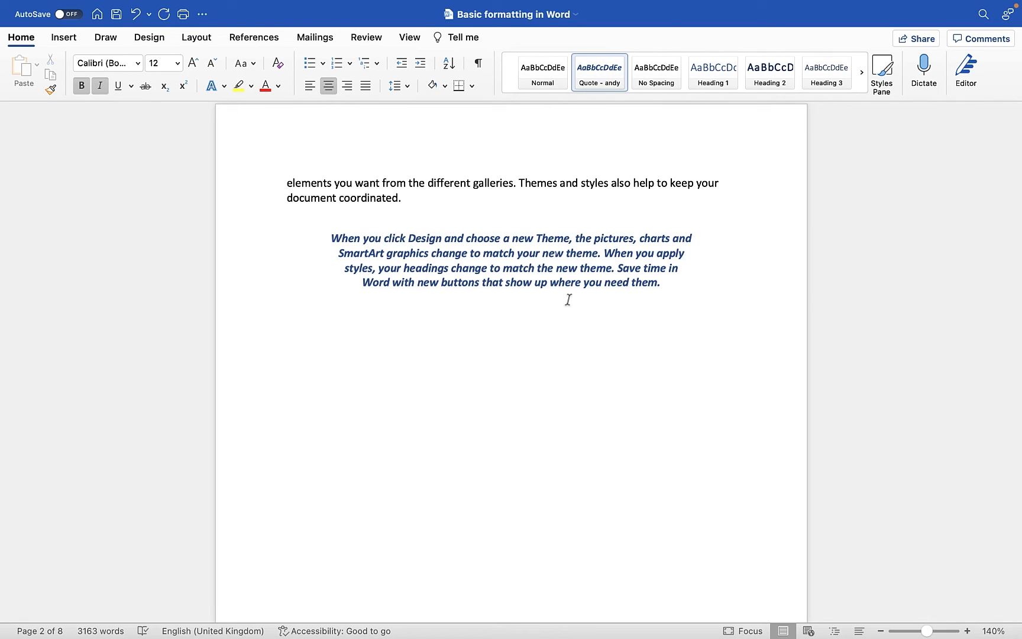
pyautogui.click(543, 79)
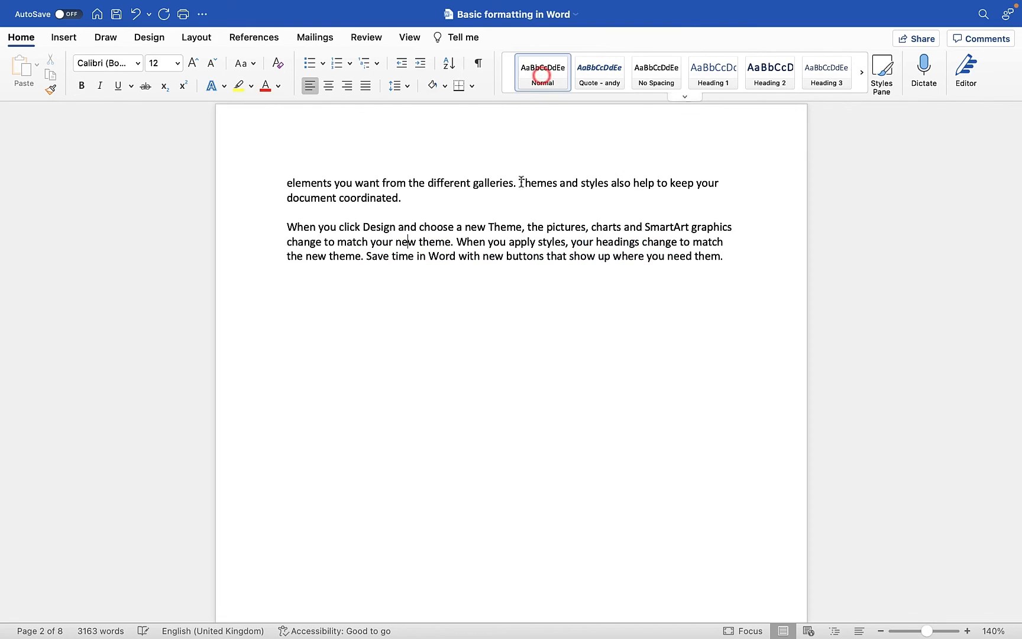
pyautogui.scroll(5, 513, 293)
pyautogui.scroll(5, 512, 294)
pyautogui.scroll(3, 514, 293)
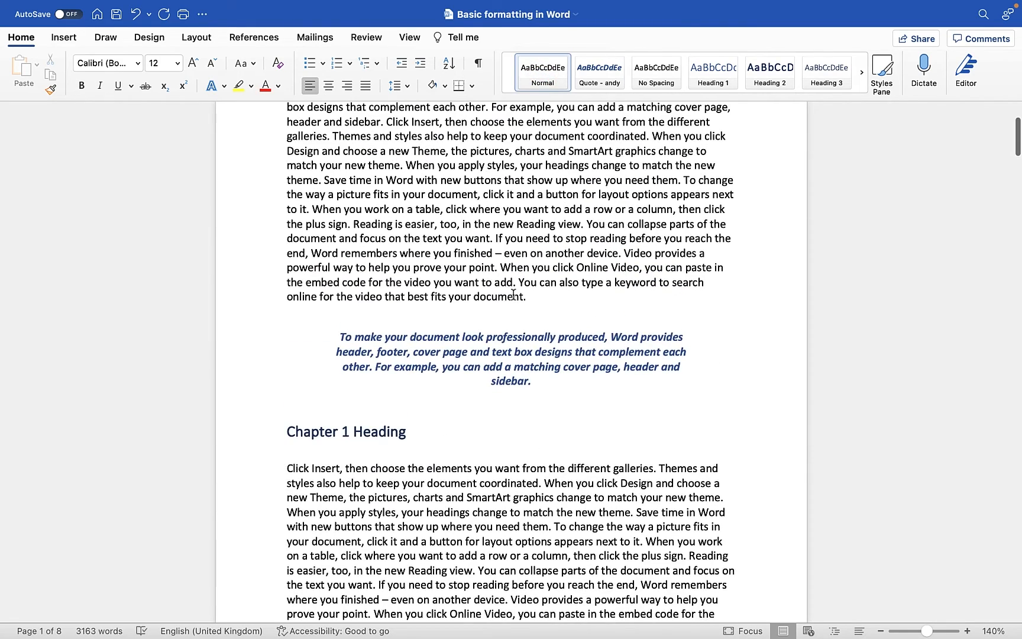